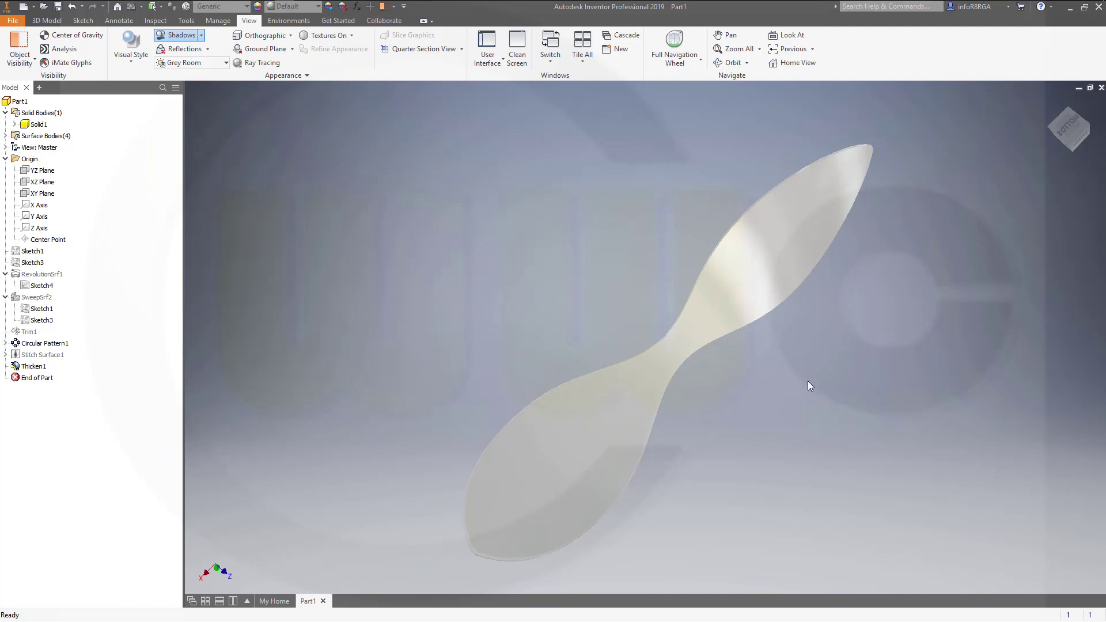
- Orbit the finished Part1 propeller to view it from another angle
{"action": "middle_click_drag", "start_coordinate": [787, 385], "coordinate": [590, 217], "text": "shift"}
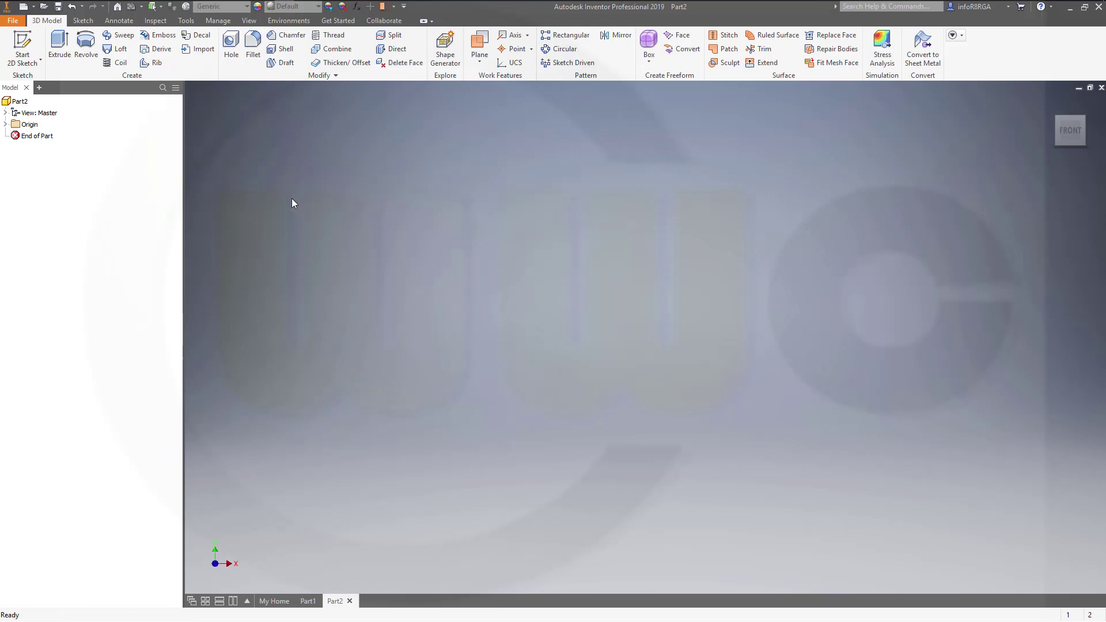
- Start a sketch on the XY plane and draw a 260 mm horizontal line
{"action": "left_click", "coordinate": [23, 47]}
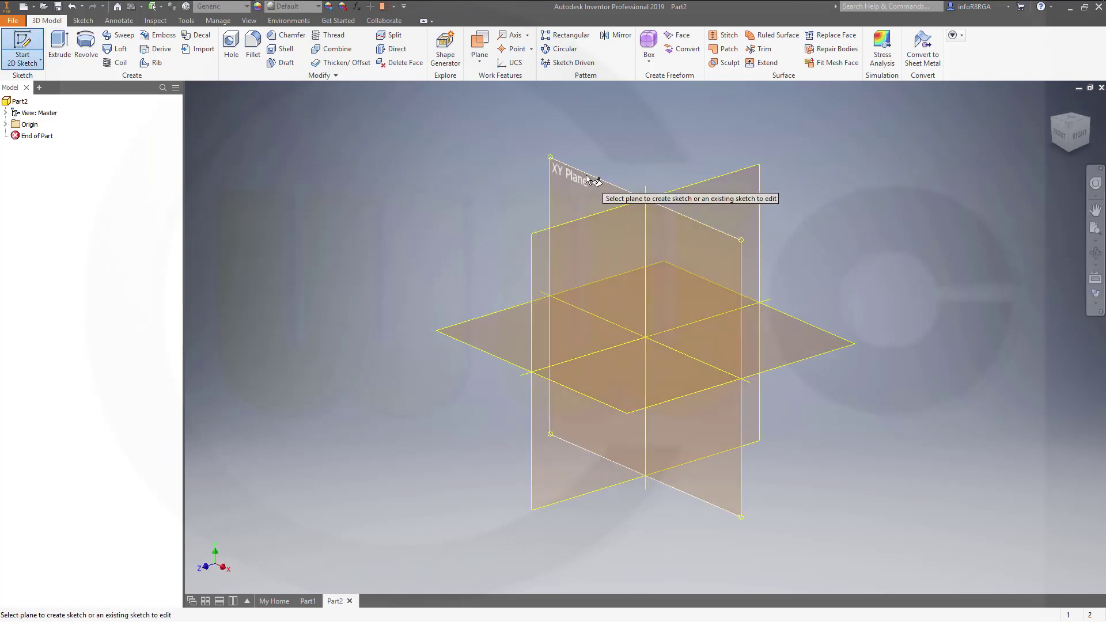
{"action": "left_click", "coordinate": [586, 175]}
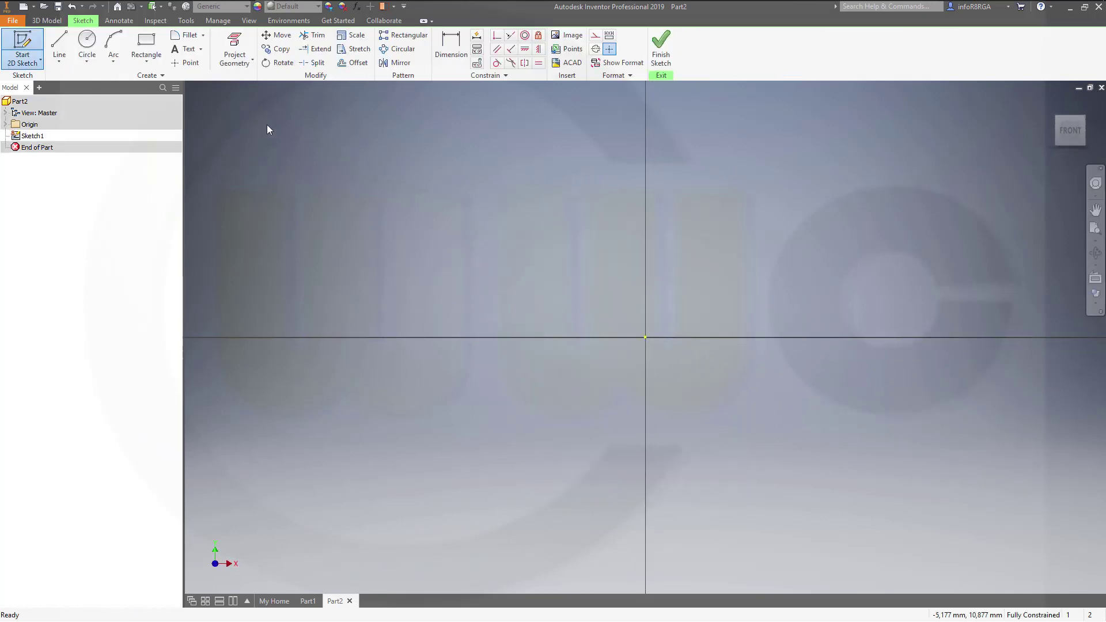
{"action": "left_click", "coordinate": [69, 53]}
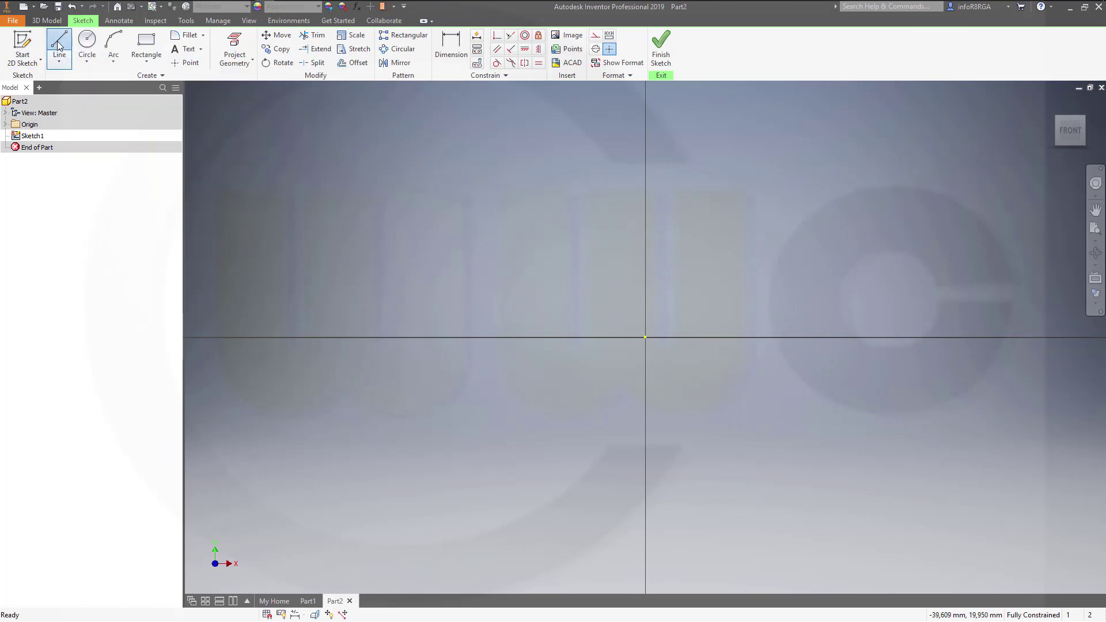
{"action": "left_click", "coordinate": [291, 317]}
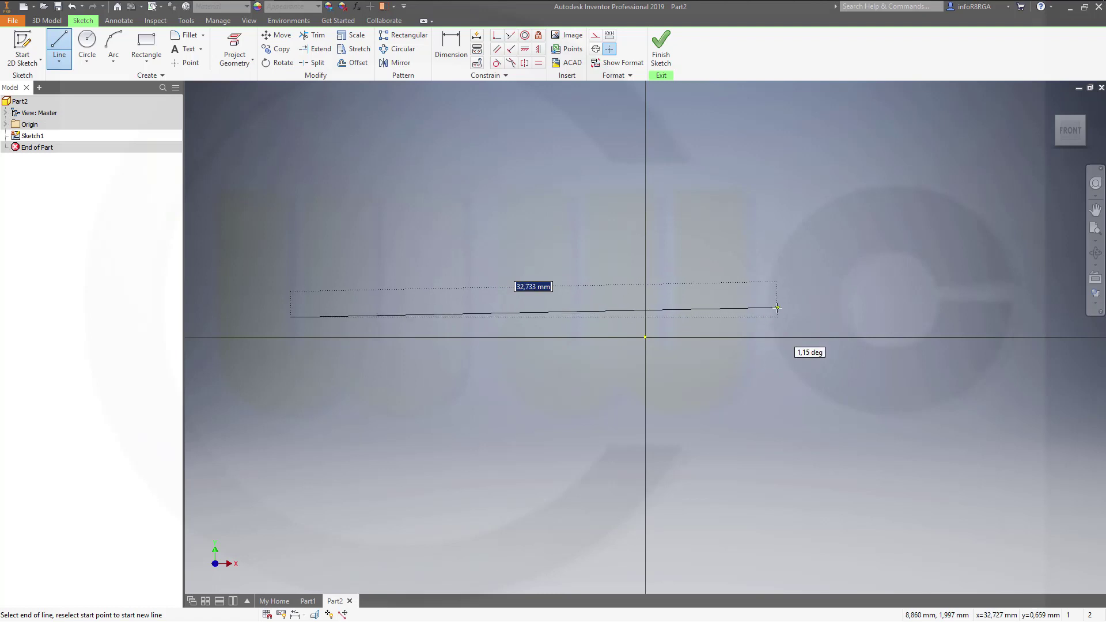
{"action": "type", "text": "2"}
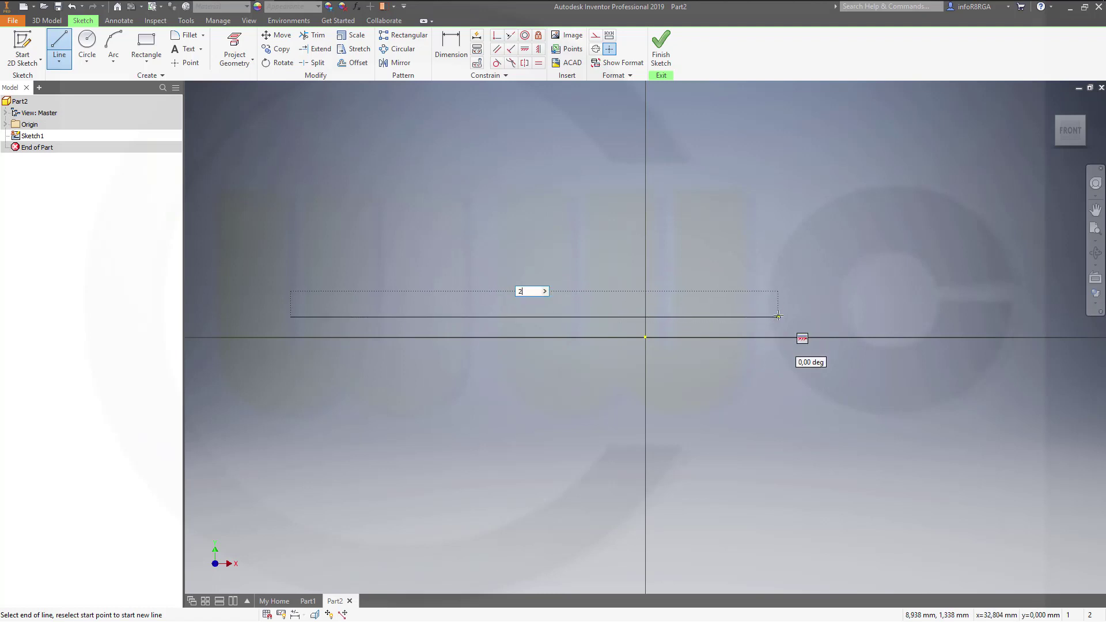
{"action": "type", "text": "60"}
{"action": "key", "text": "Return"}
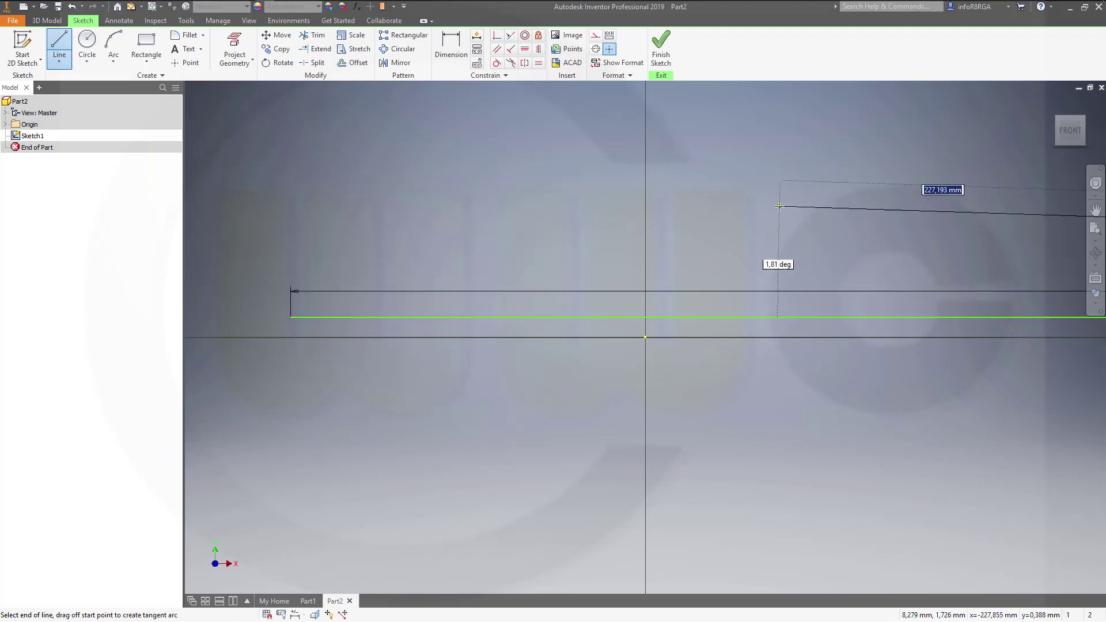
{"action": "key", "text": "Escape"}
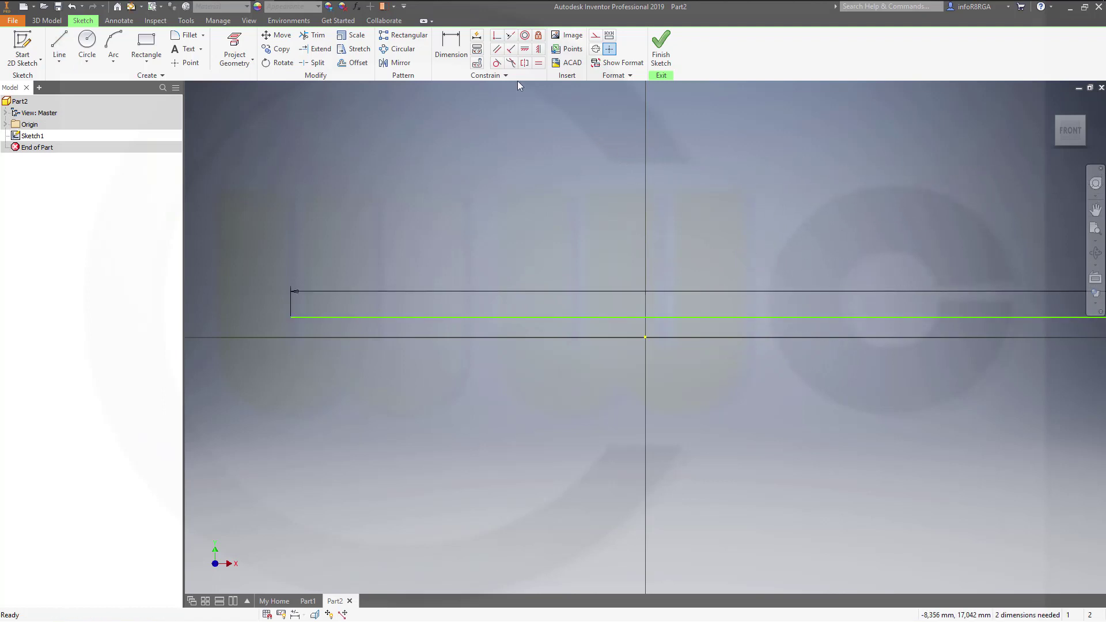
- Constrain the line through the origin, fix its 260 dimension, and finish the sketch
{"action": "left_click", "coordinate": [496, 36]}
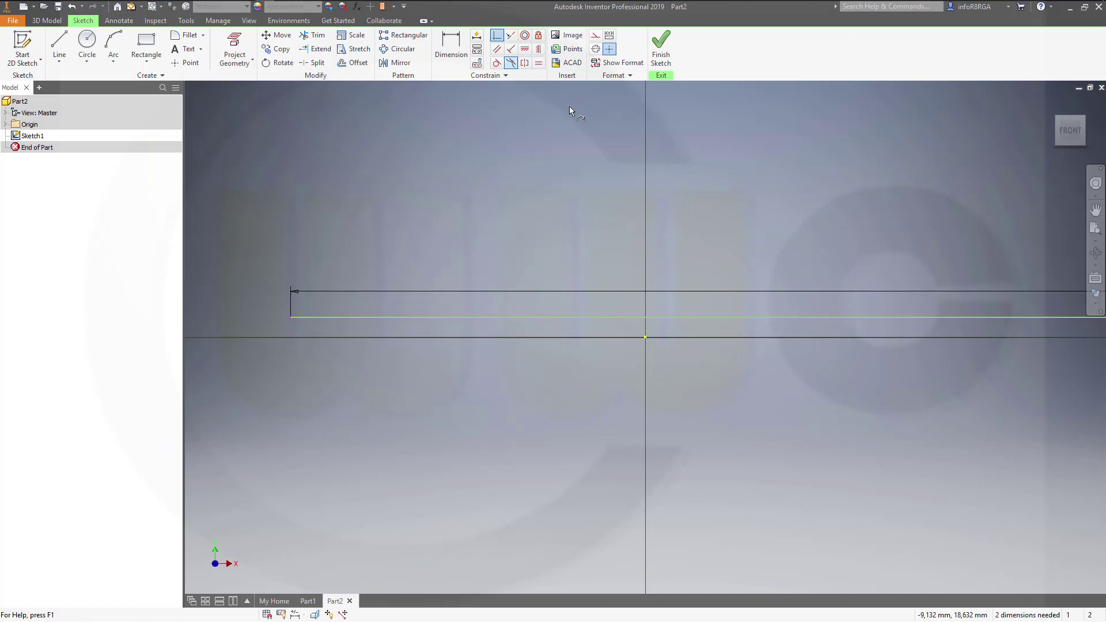
{"action": "left_click", "coordinate": [644, 336]}
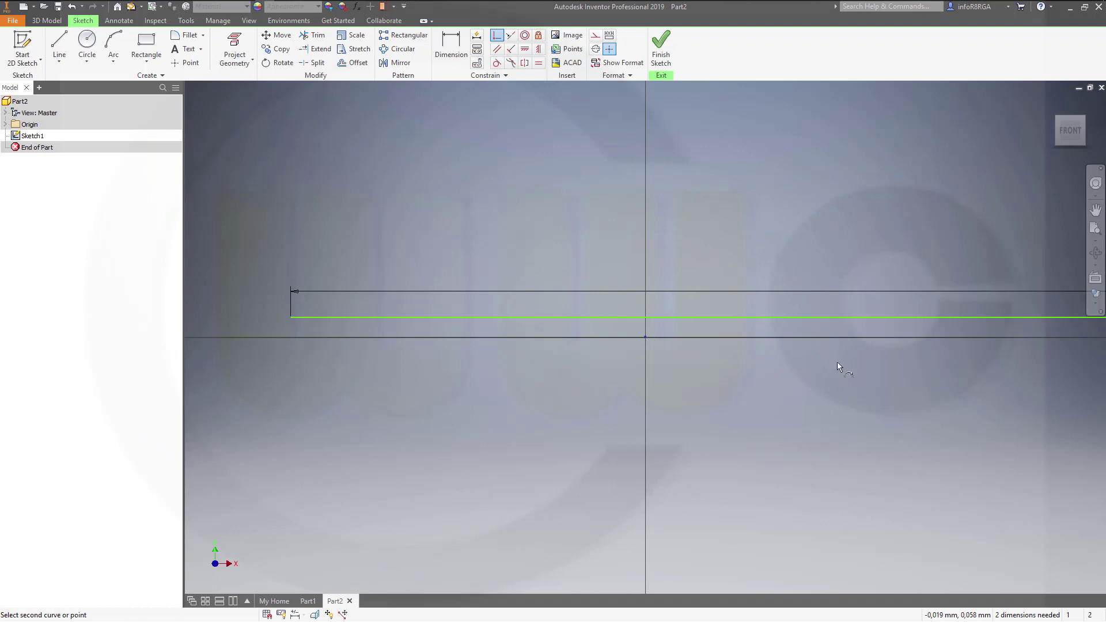
{"action": "left_click", "coordinate": [918, 317]}
{"action": "scroll", "coordinate": [956, 382], "scroll_direction": "down", "scroll_amount": 3}
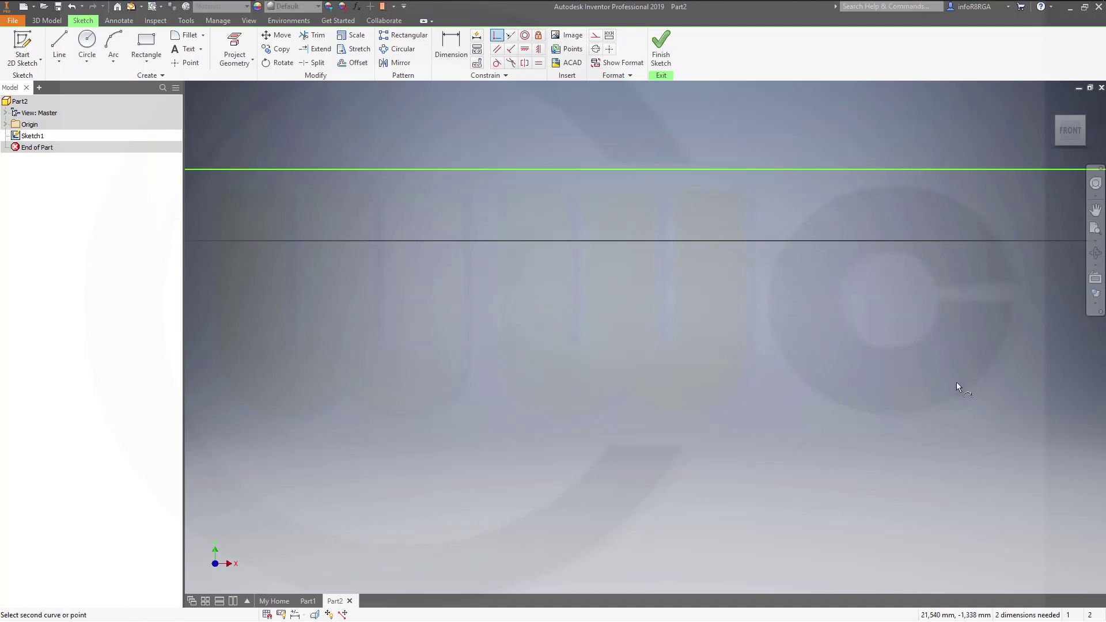
{"action": "scroll", "coordinate": [961, 374], "scroll_direction": "up", "scroll_amount": 4}
{"action": "scroll", "coordinate": [960, 374], "scroll_direction": "up", "scroll_amount": 2}
{"action": "middle_click_drag", "start_coordinate": [1036, 392], "coordinate": [519, 392]}
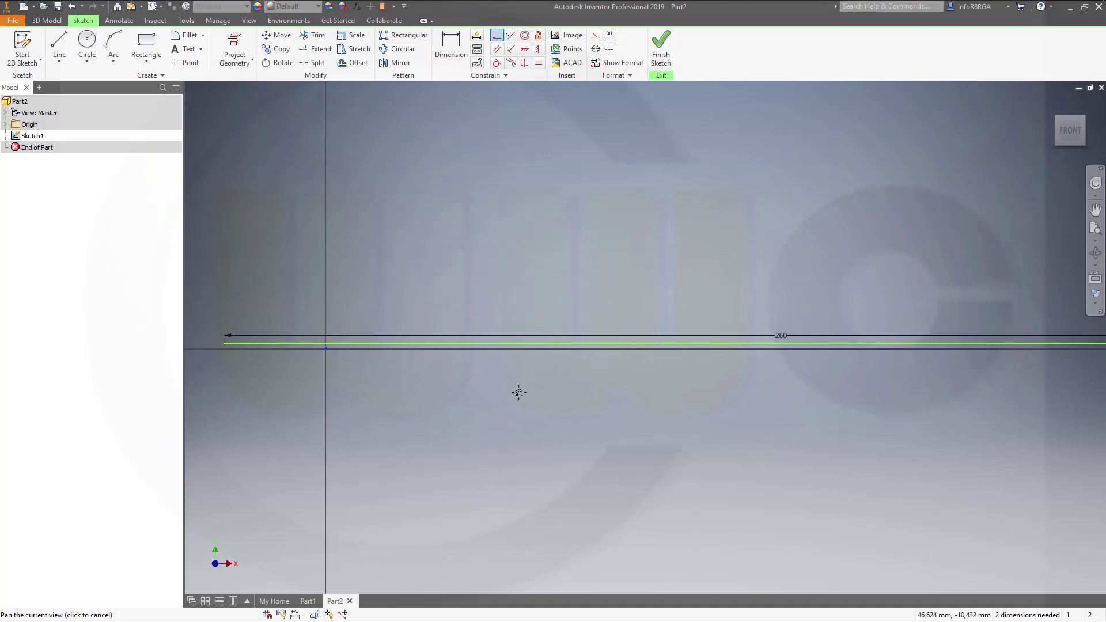
{"action": "left_click", "coordinate": [783, 345]}
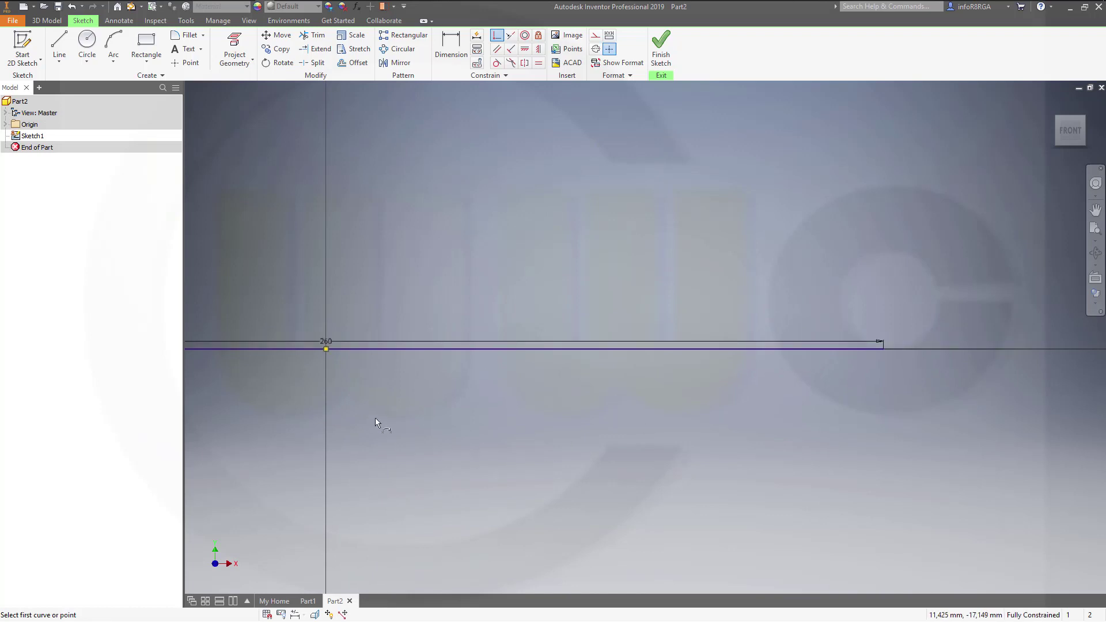
{"action": "left_click", "coordinate": [661, 46]}
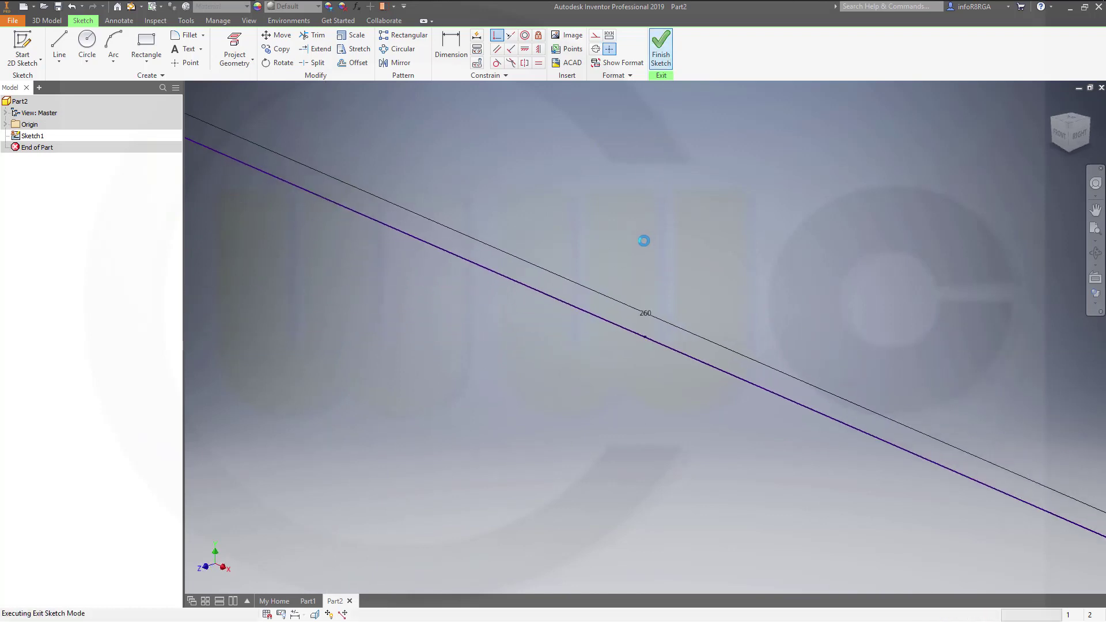
- On a new XY sketch, project Sketch1's left endpoint and draw a 50 mm vertical line from it
{"action": "left_click", "coordinate": [16, 53]}
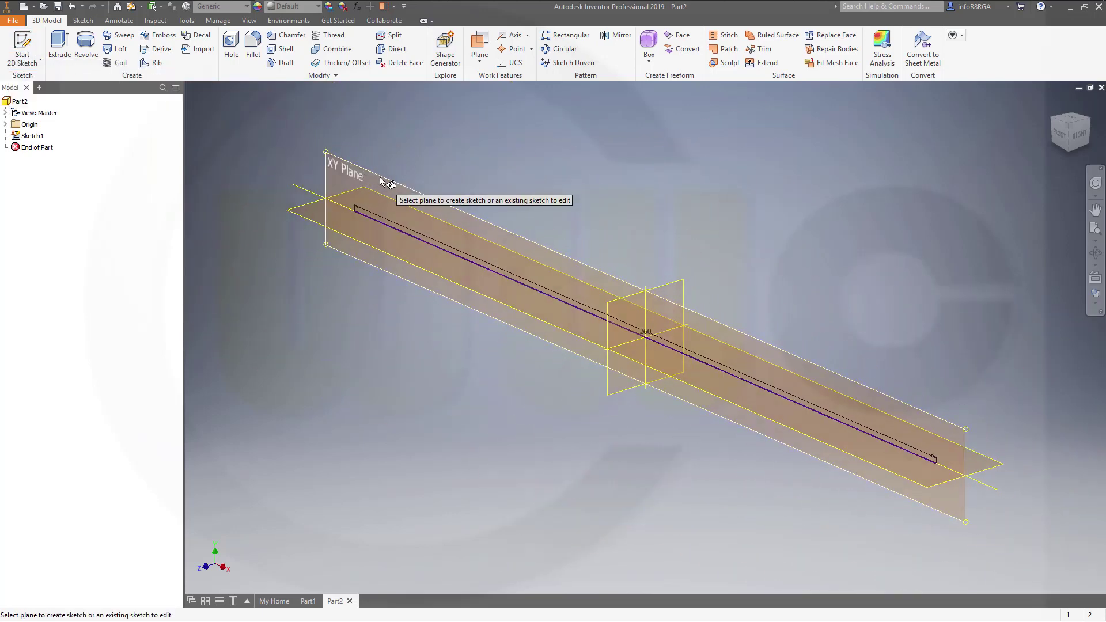
{"action": "left_click", "coordinate": [382, 181]}
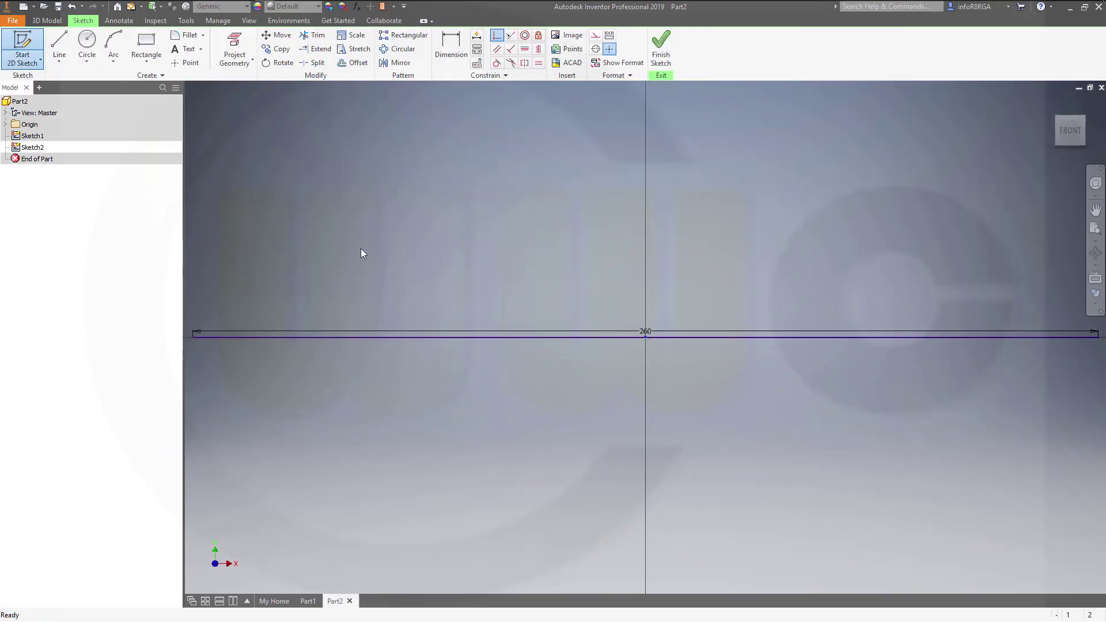
{"action": "scroll", "coordinate": [318, 261], "scroll_direction": "up", "scroll_amount": 3}
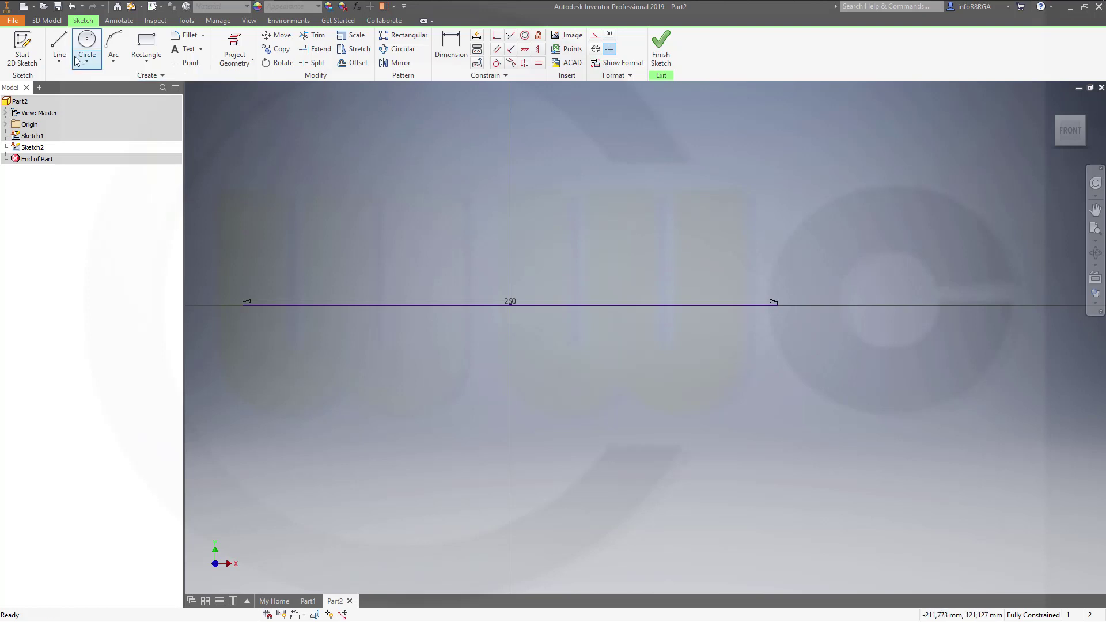
{"action": "left_click", "coordinate": [234, 47]}
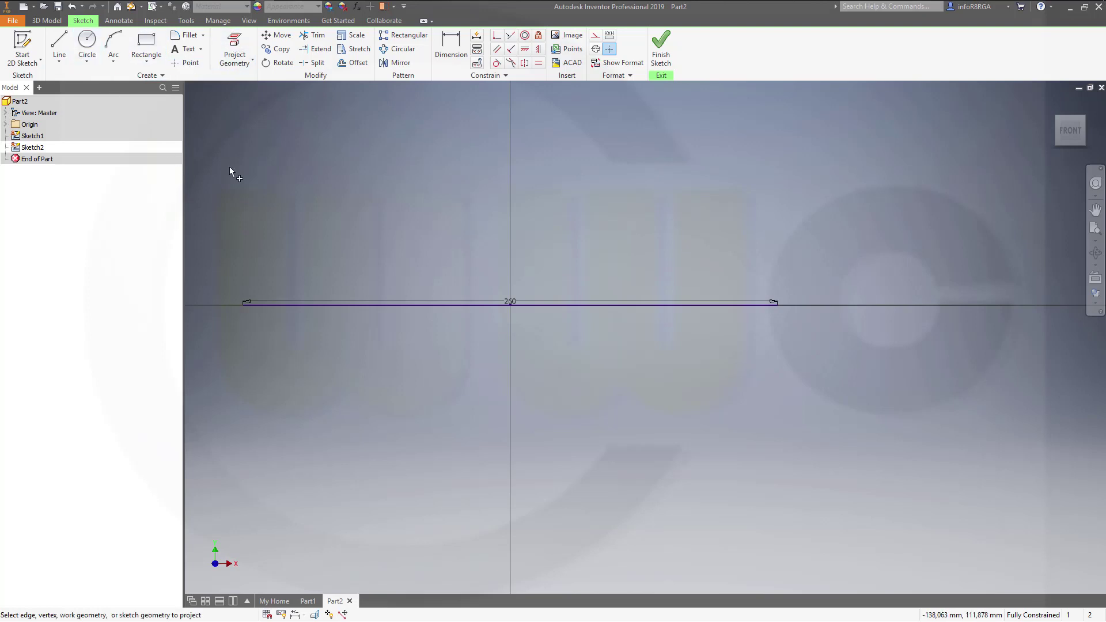
{"action": "left_click", "coordinate": [244, 306]}
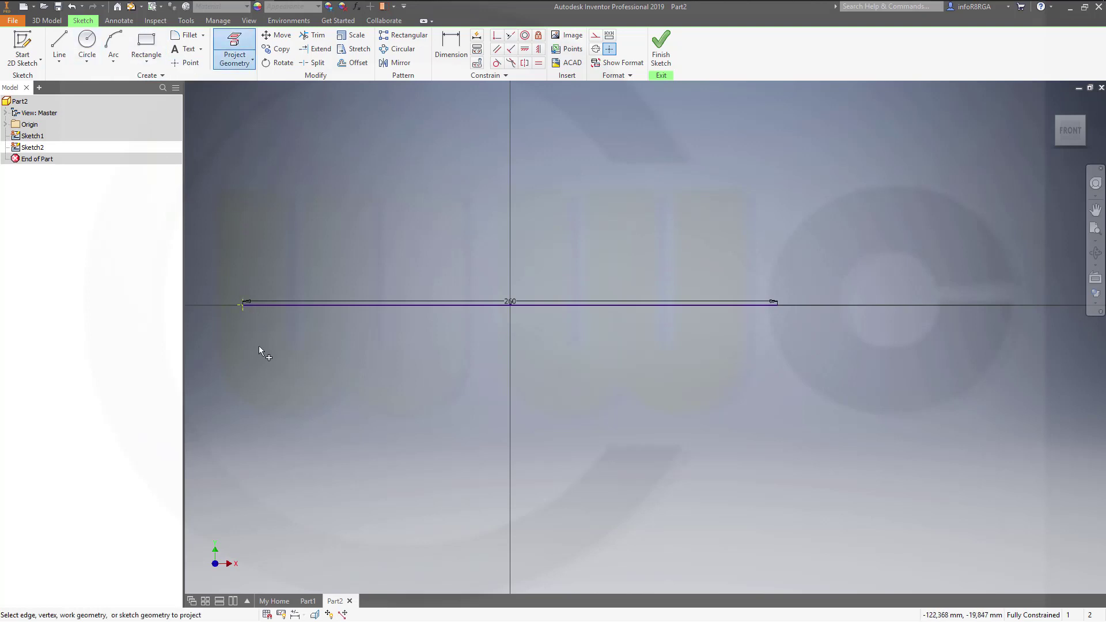
{"action": "left_click", "coordinate": [59, 46]}
{"action": "left_click", "coordinate": [243, 303]}
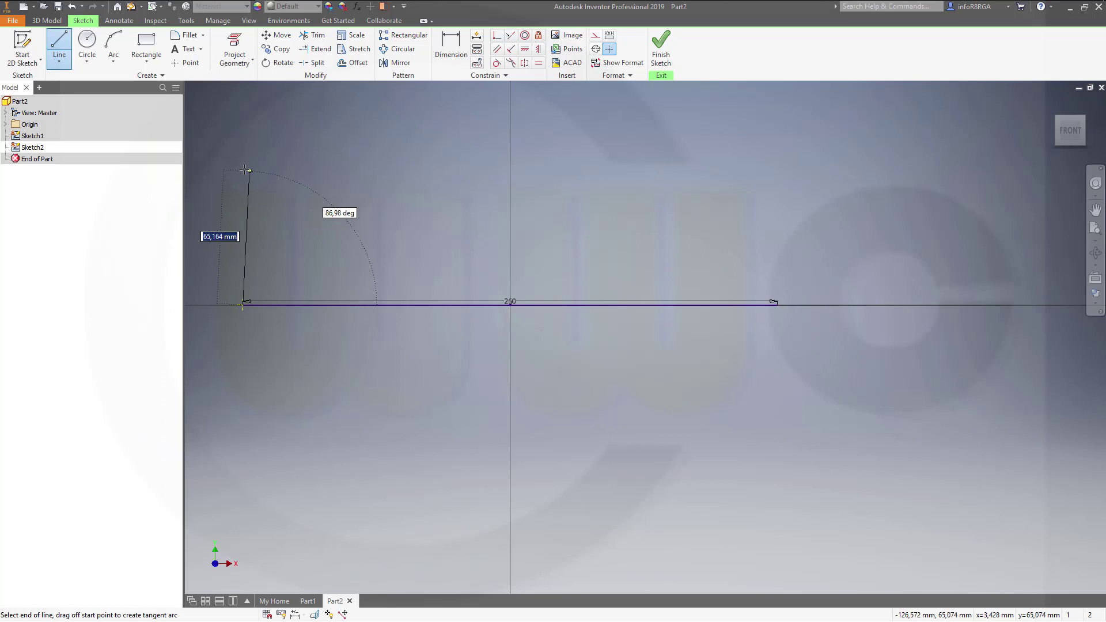
{"action": "type", "text": "50"}
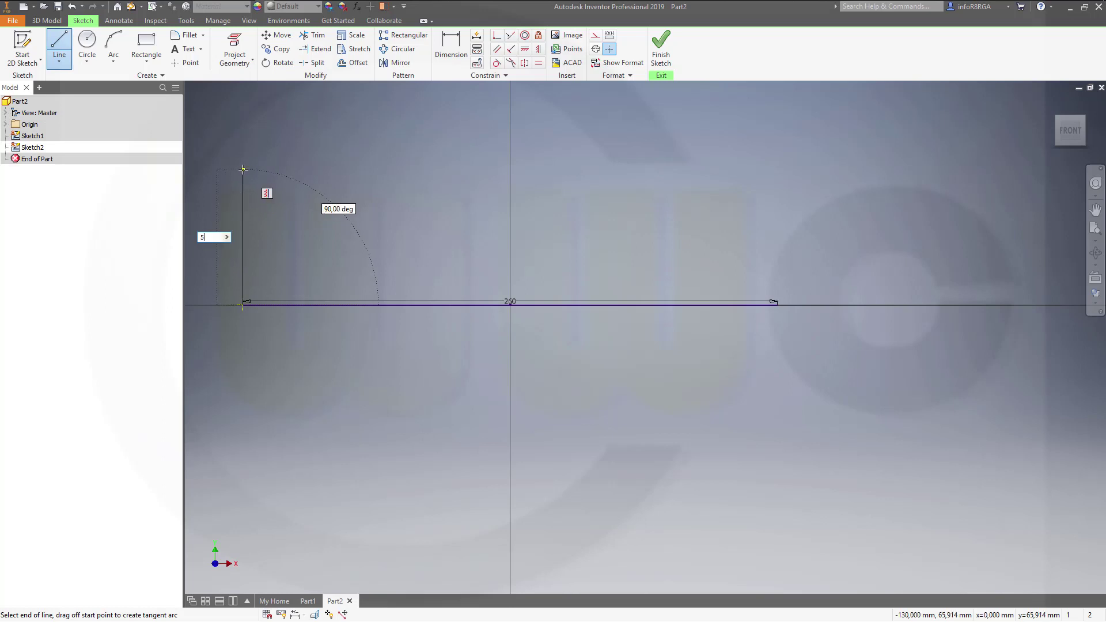
{"action": "key", "text": "Return"}
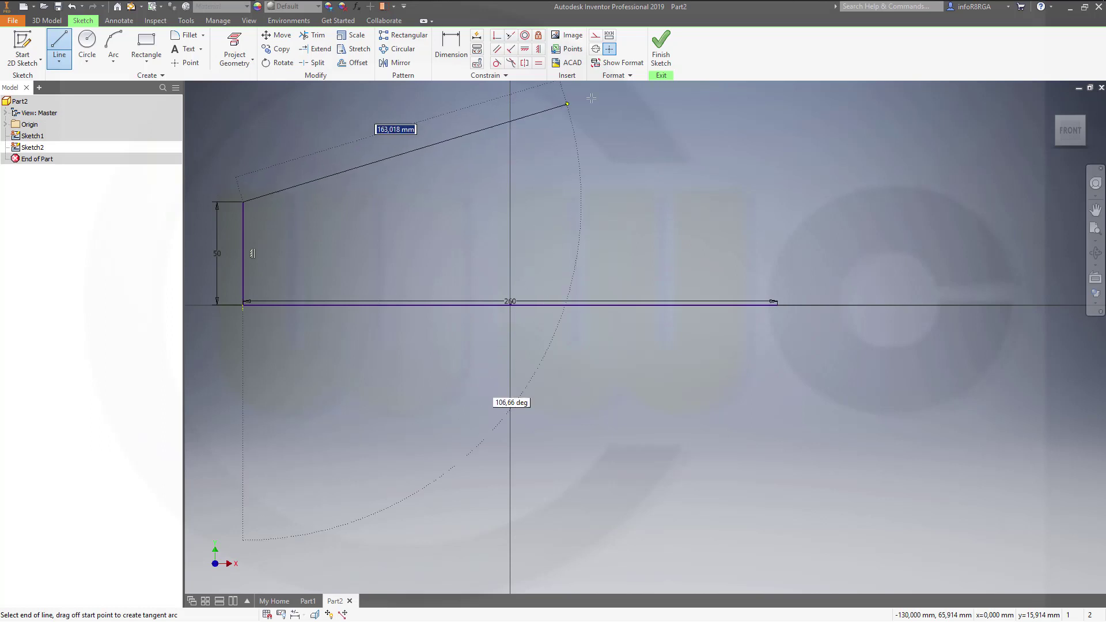
{"action": "left_click", "coordinate": [661, 49]}
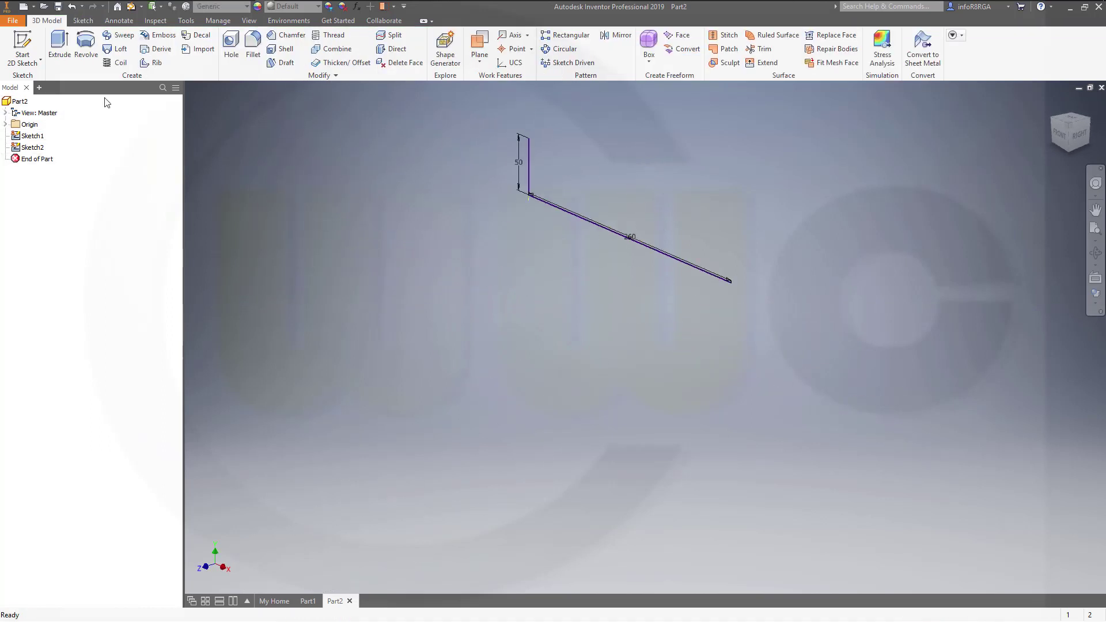
- Start a third sketch on the XY plane with the interpolated spline tool
{"action": "left_click", "coordinate": [24, 46]}
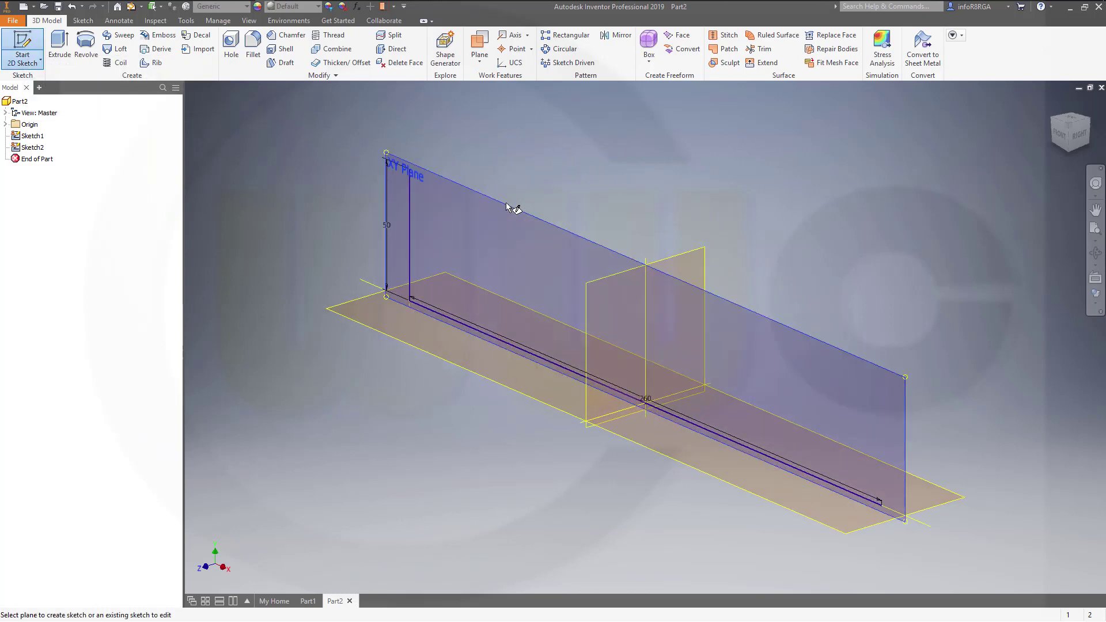
{"action": "left_click", "coordinate": [506, 202]}
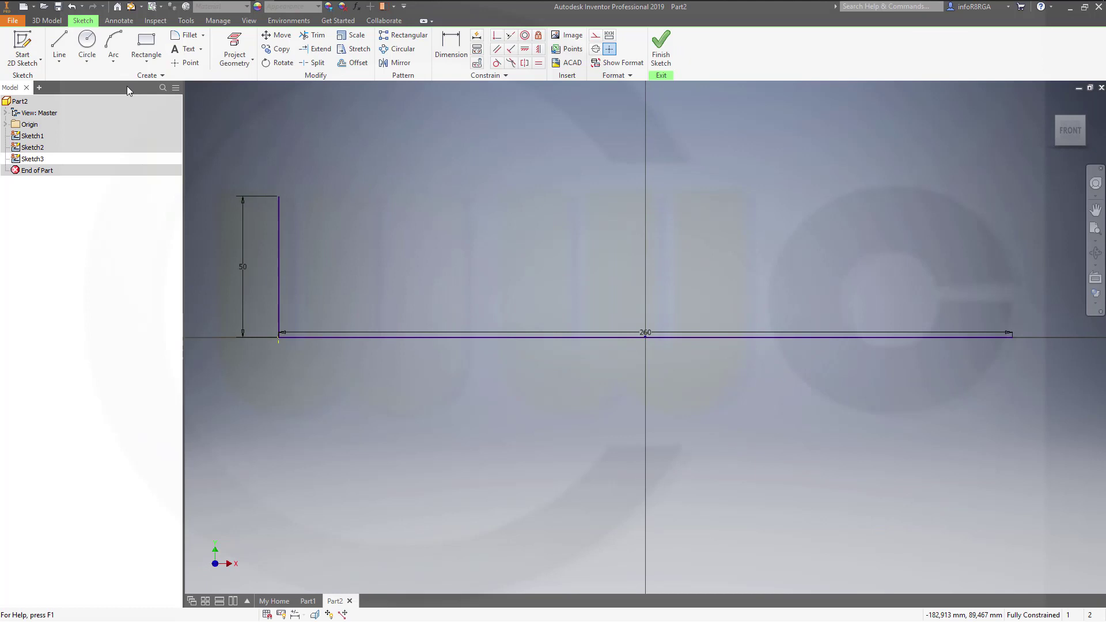
{"action": "left_click", "coordinate": [60, 63]}
{"action": "left_click", "coordinate": [88, 125]}
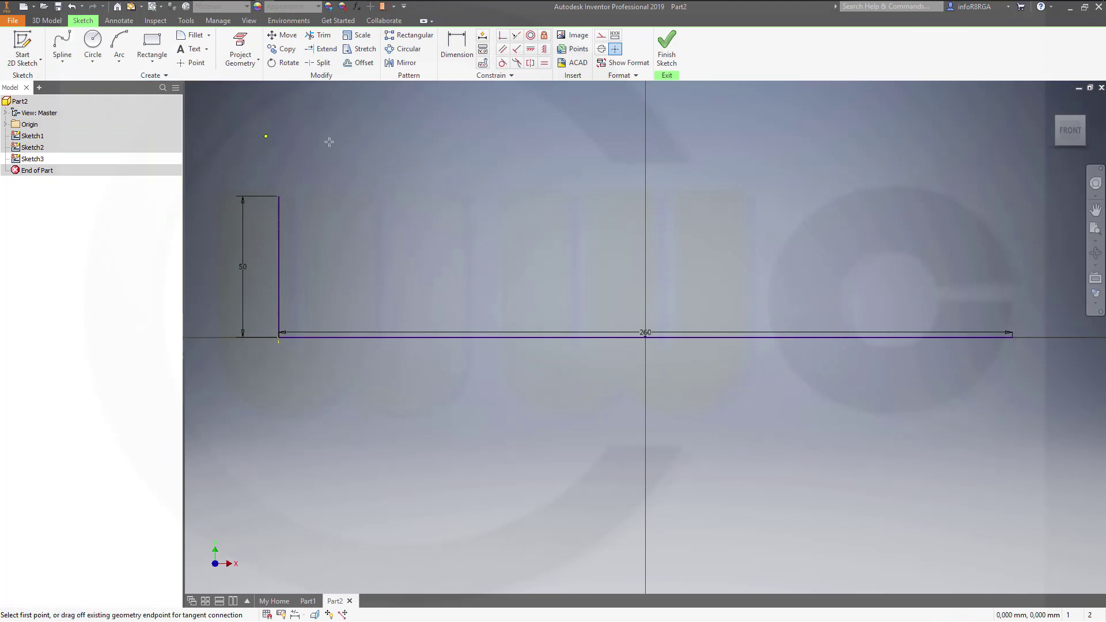
- Place eight spline fit points forming two humps with a dip on the origin axis
{"action": "left_click", "coordinate": [272, 294]}
{"action": "left_click", "coordinate": [336, 252]}
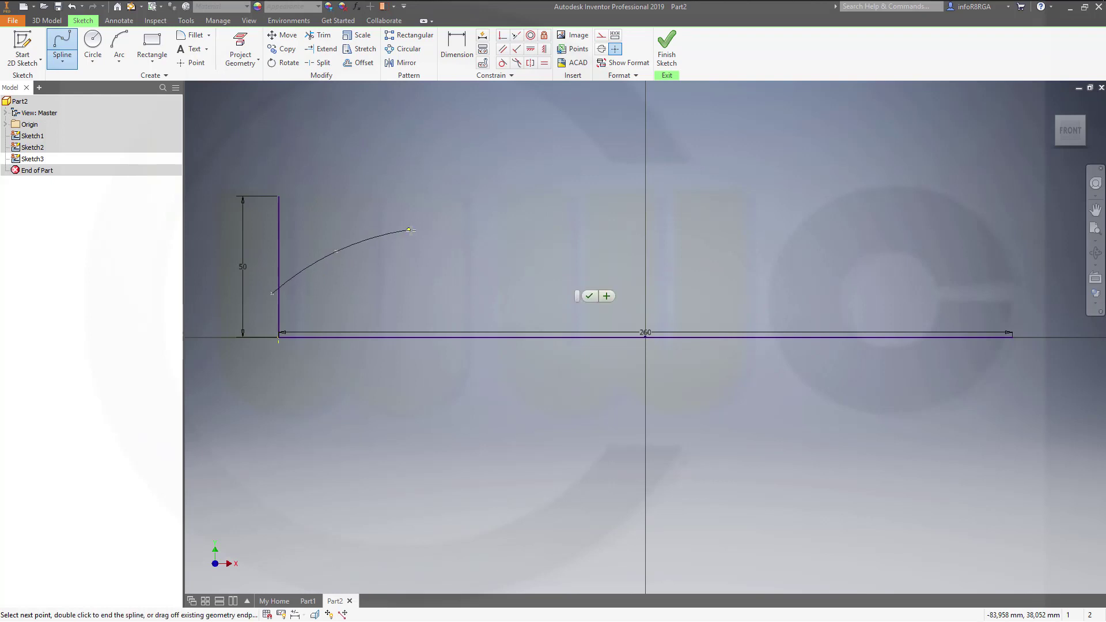
{"action": "left_click", "coordinate": [424, 229]}
{"action": "left_click", "coordinate": [524, 248]}
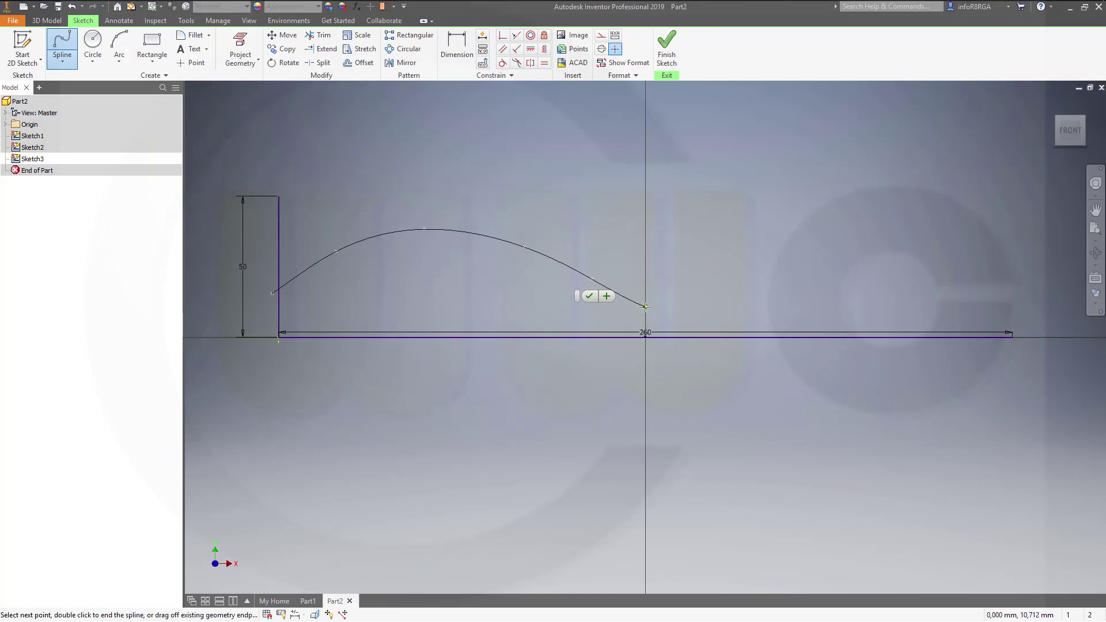
{"action": "left_click", "coordinate": [645, 307]}
{"action": "left_click", "coordinate": [705, 287]}
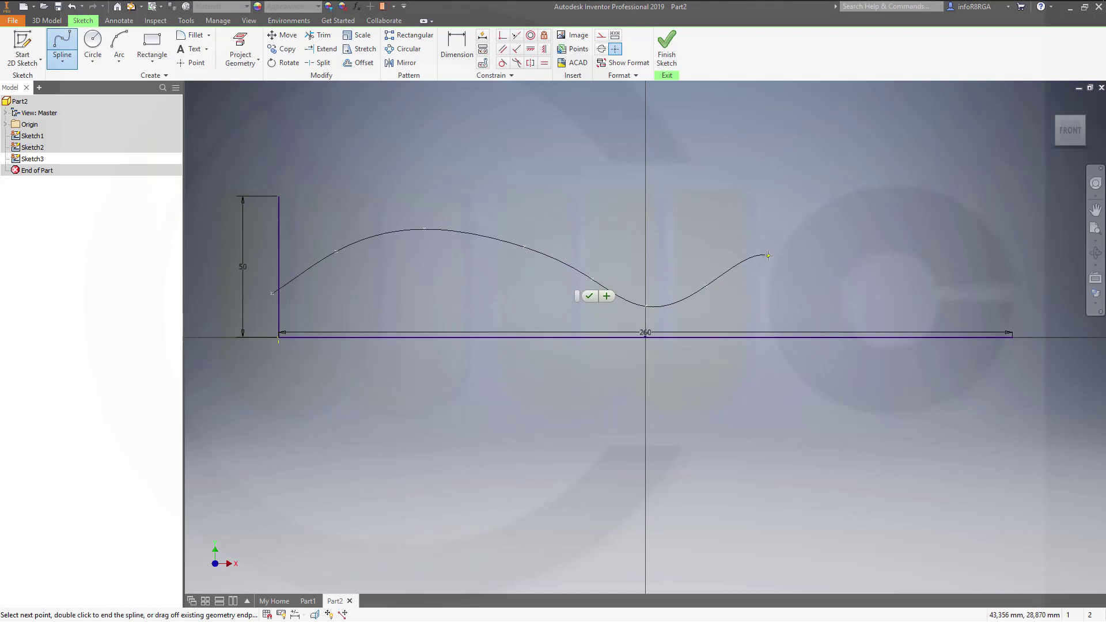
{"action": "left_click", "coordinate": [854, 229]}
{"action": "left_click", "coordinate": [930, 250]}
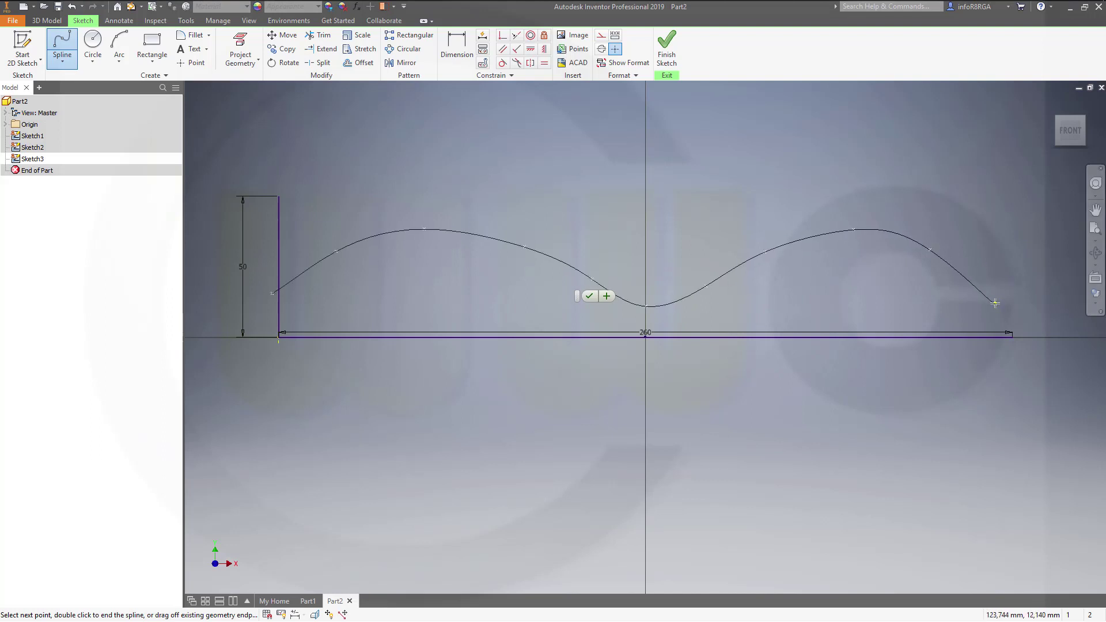
{"action": "right_click", "coordinate": [995, 304]}
{"action": "left_click", "coordinate": [1035, 306]}
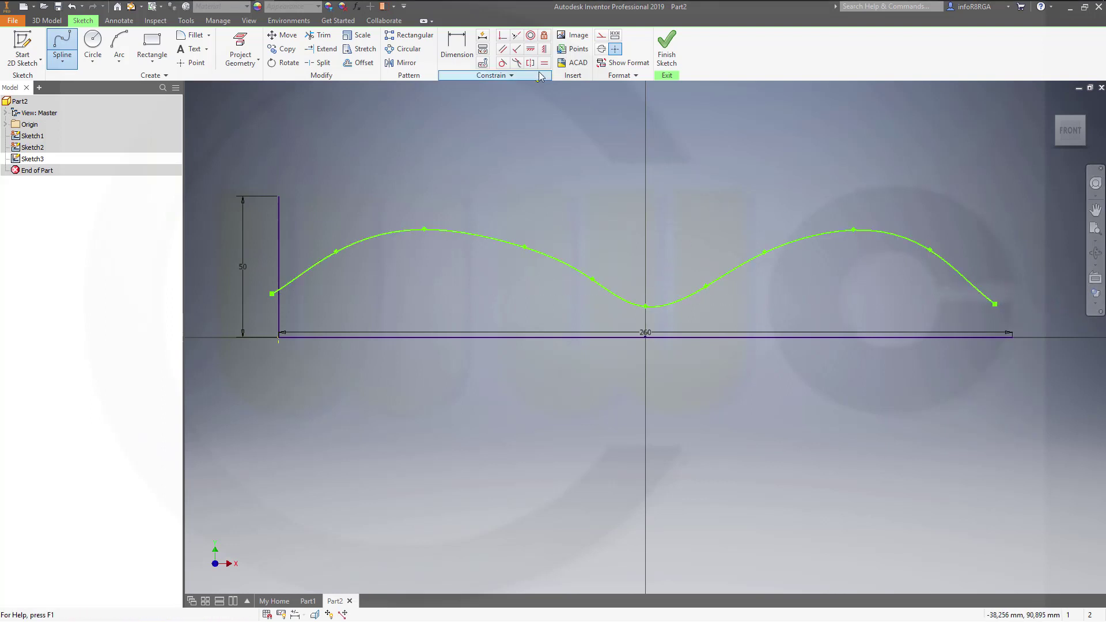
- Vertically align the spline's lowest point with the origin
{"action": "left_click", "coordinate": [545, 49]}
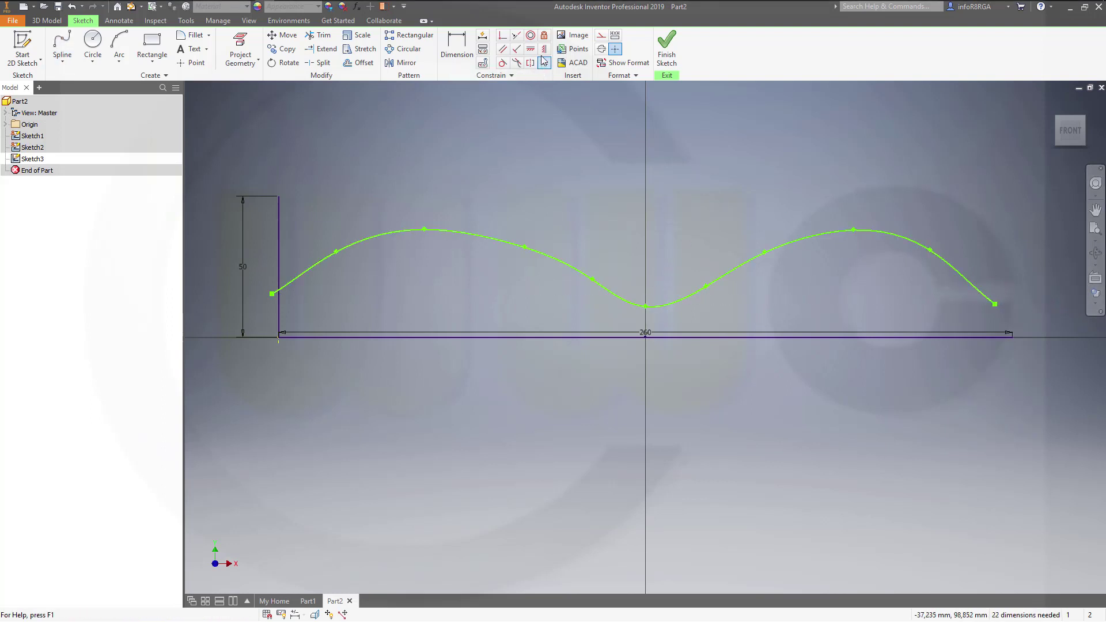
{"action": "left_click", "coordinate": [645, 307]}
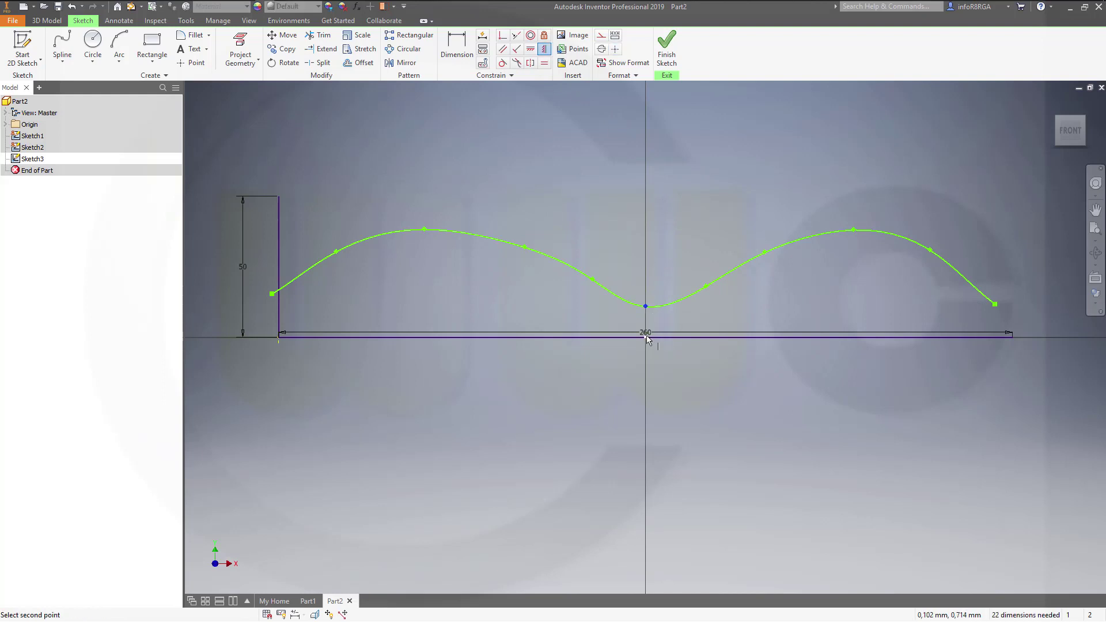
{"action": "left_click", "coordinate": [646, 338]}
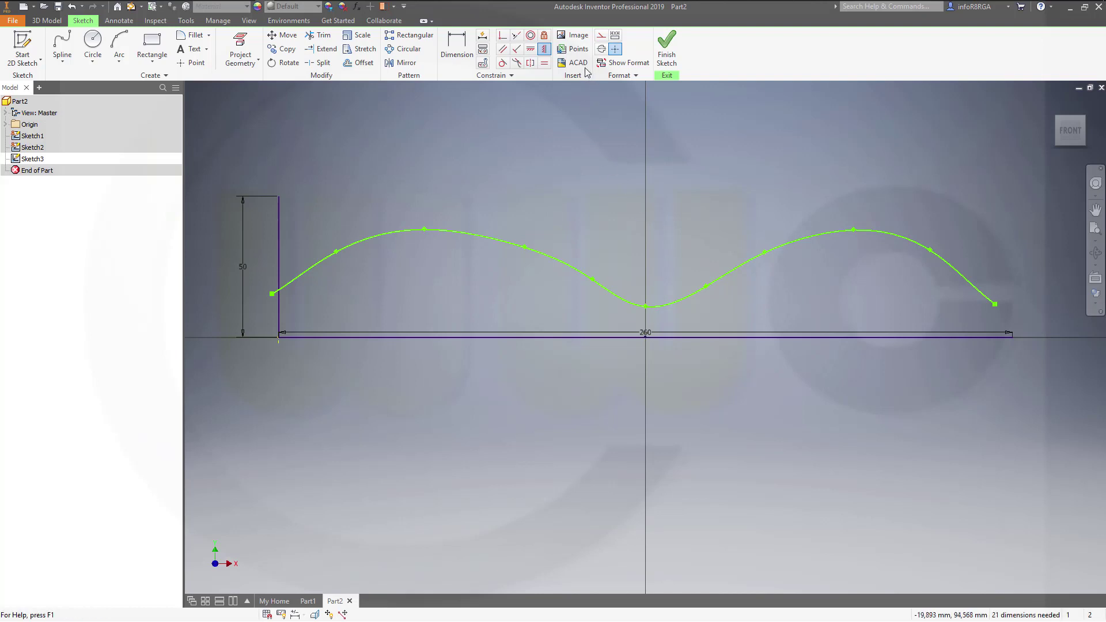
{"action": "left_click", "coordinate": [530, 62]}
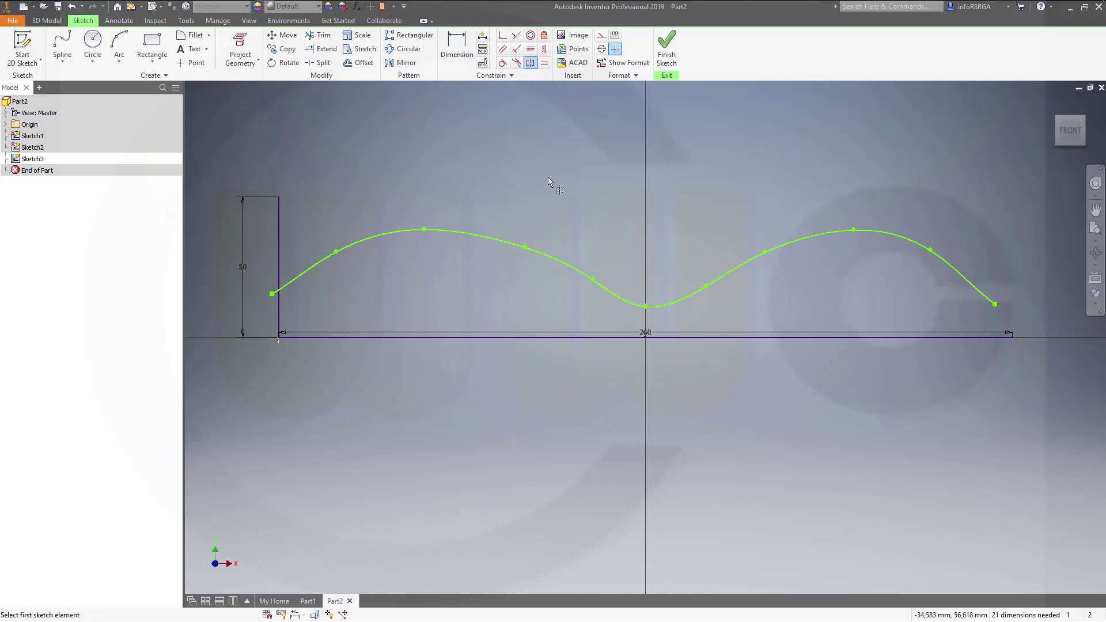
- Draw a vertical construction line from the origin to the spline's low point
{"action": "key", "text": "Escape"}
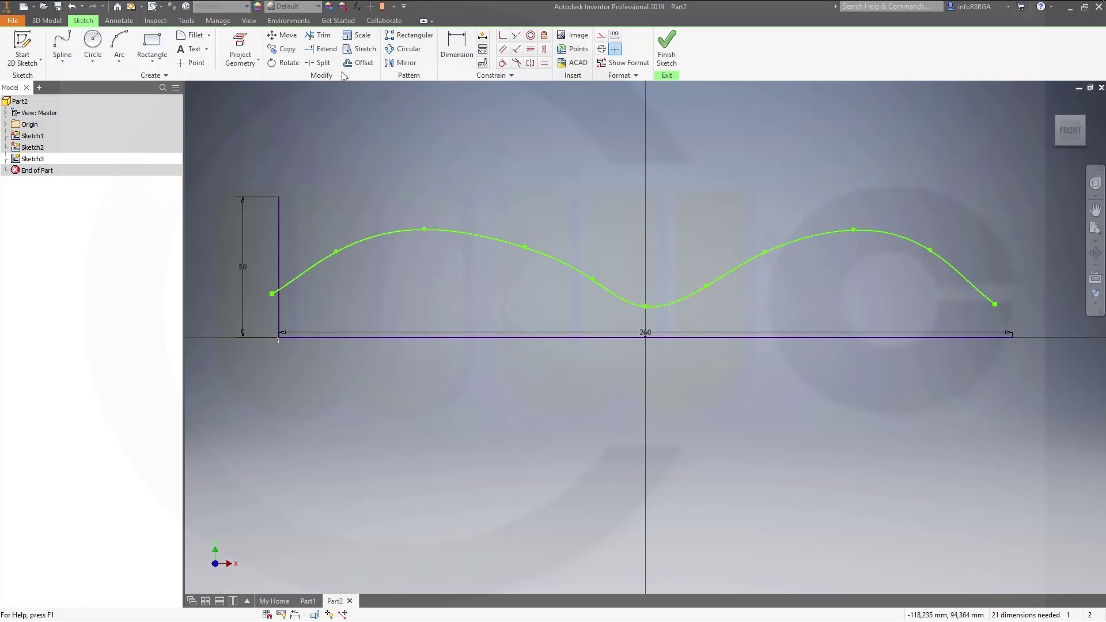
{"action": "left_click", "coordinate": [63, 63]}
{"action": "left_click", "coordinate": [95, 79]}
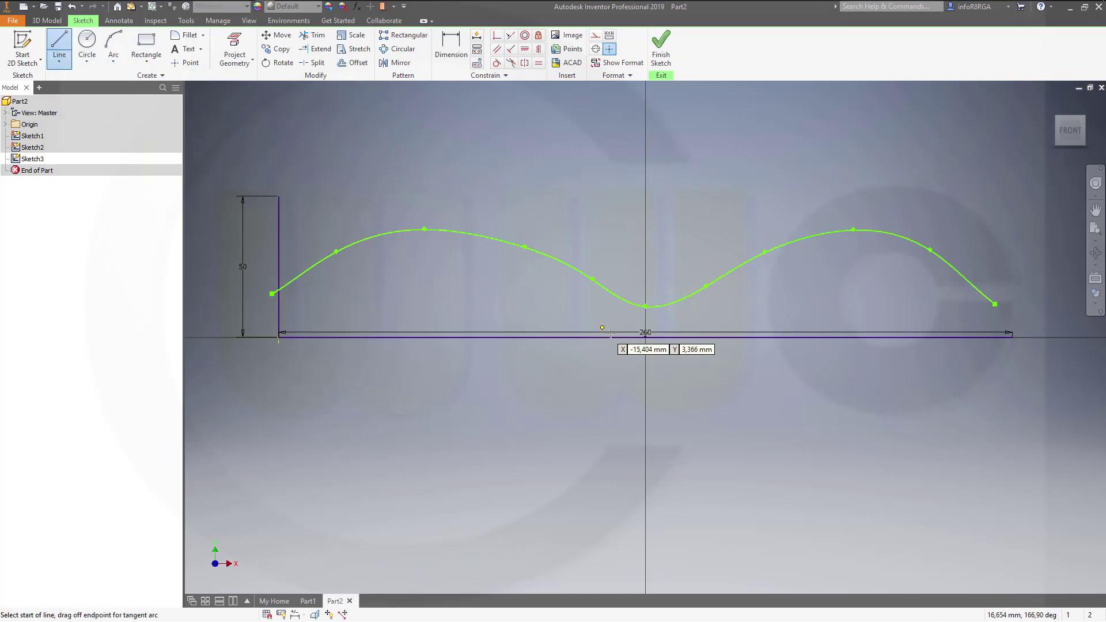
{"action": "left_click", "coordinate": [645, 337]}
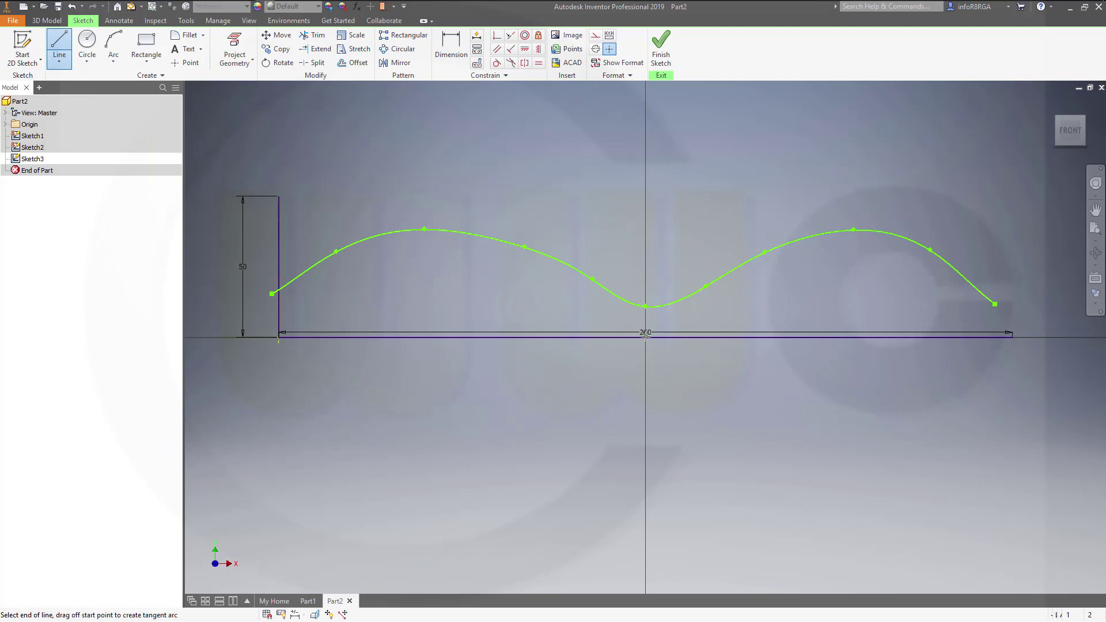
{"action": "left_click", "coordinate": [645, 305]}
{"action": "key", "text": "Escape"}
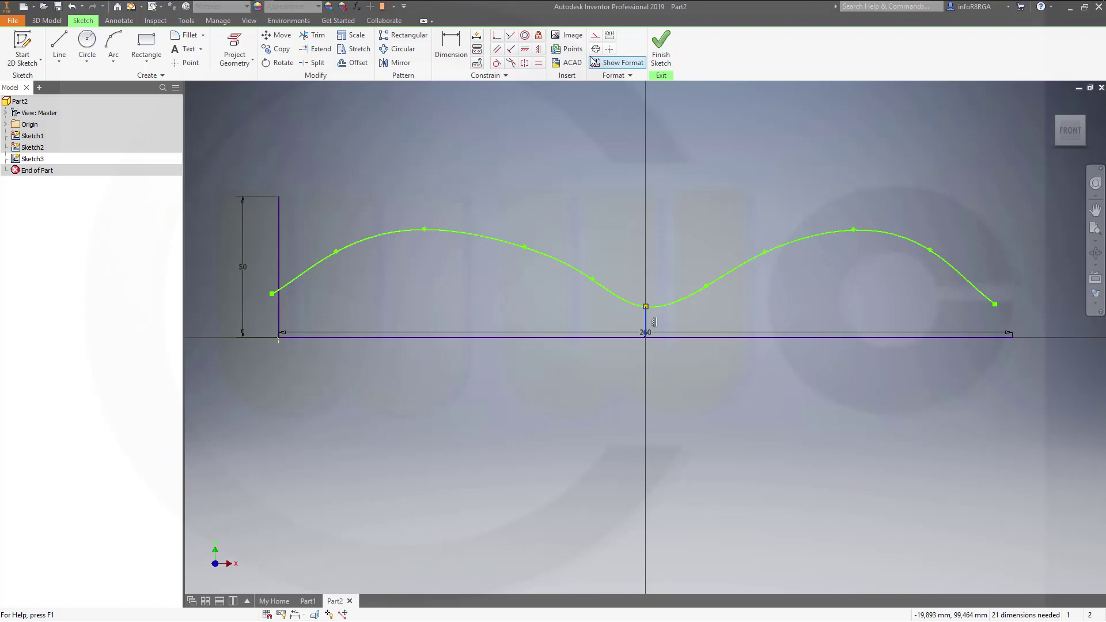
{"action": "left_click", "coordinate": [595, 36]}
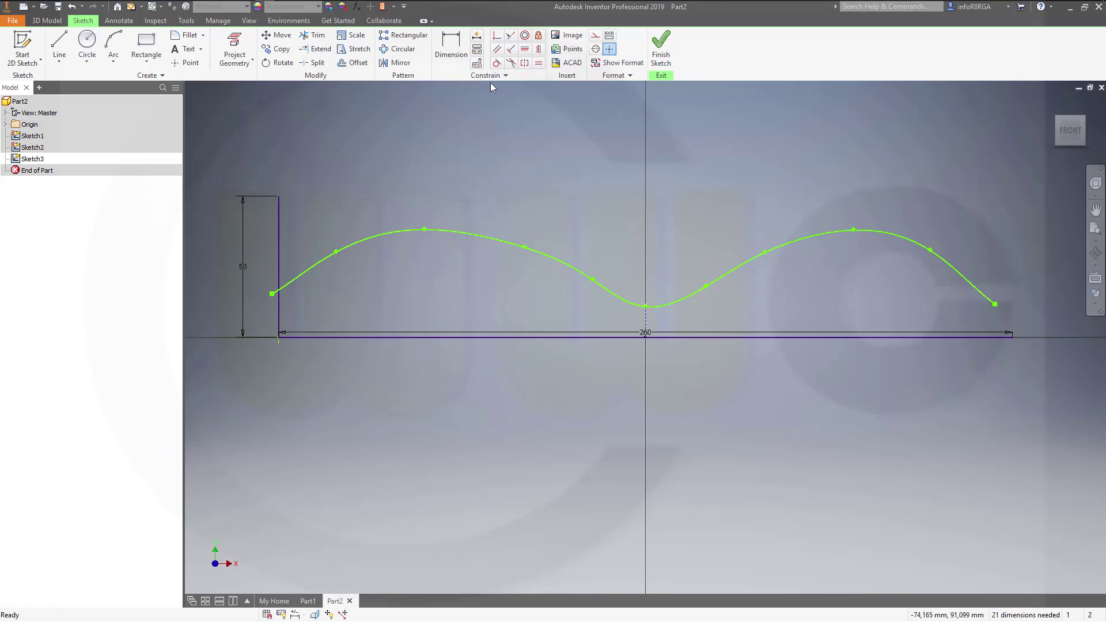
- Make the spline's two endpoints symmetric about the vertical construction line
{"action": "left_click", "coordinate": [525, 64]}
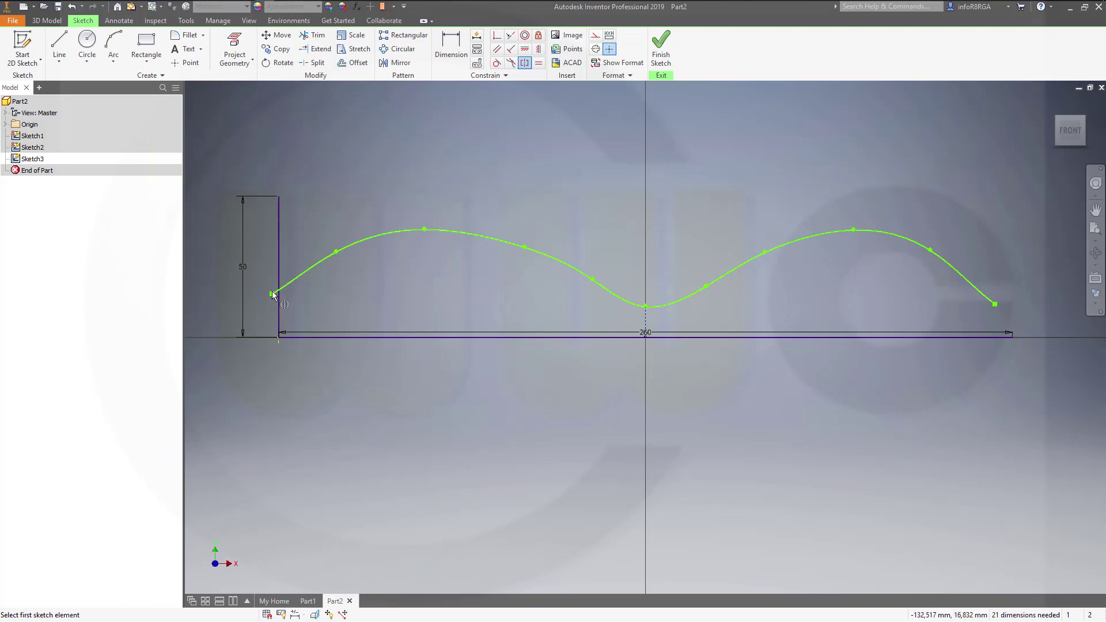
{"action": "left_click", "coordinate": [273, 295]}
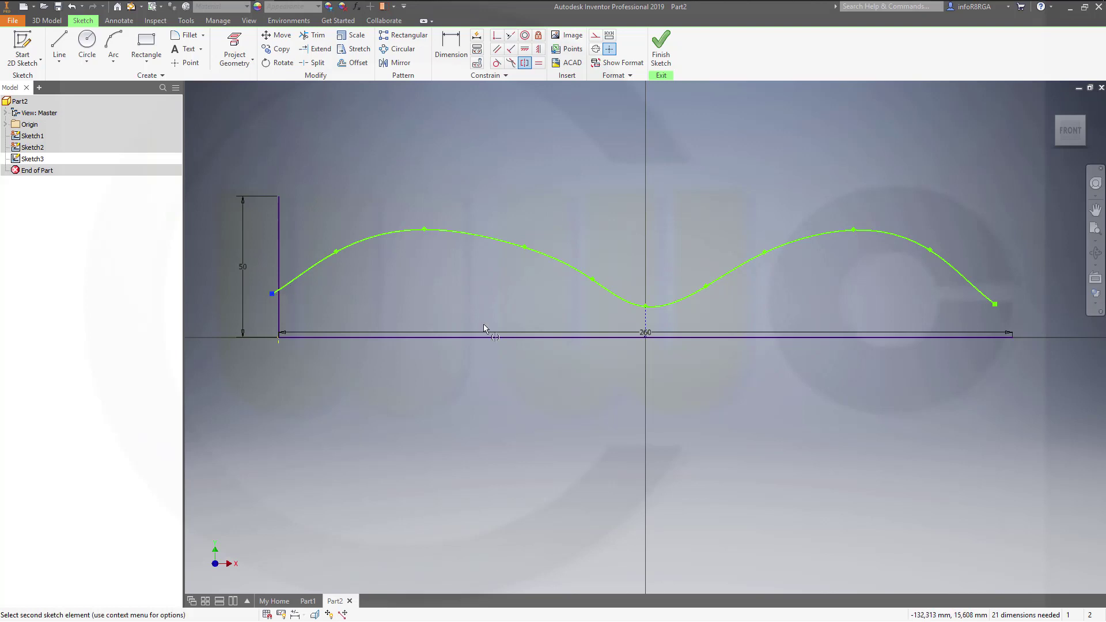
{"action": "left_click", "coordinate": [994, 303]}
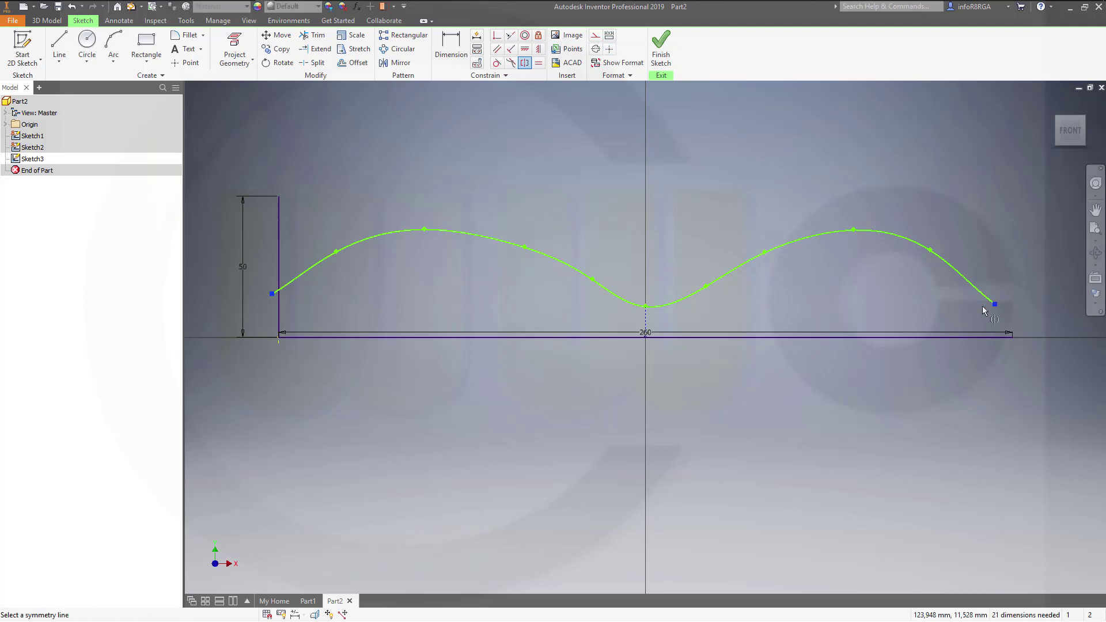
{"action": "left_click", "coordinate": [647, 323]}
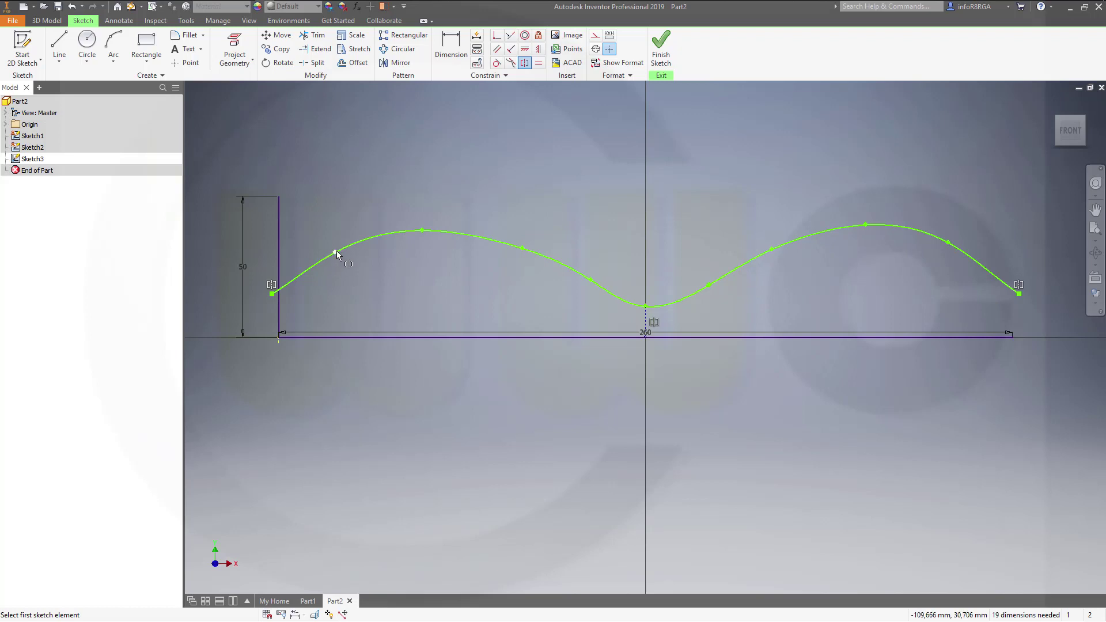
- Pair the remaining left and right fit points symmetrically about the centre line
{"action": "left_click", "coordinate": [336, 253]}
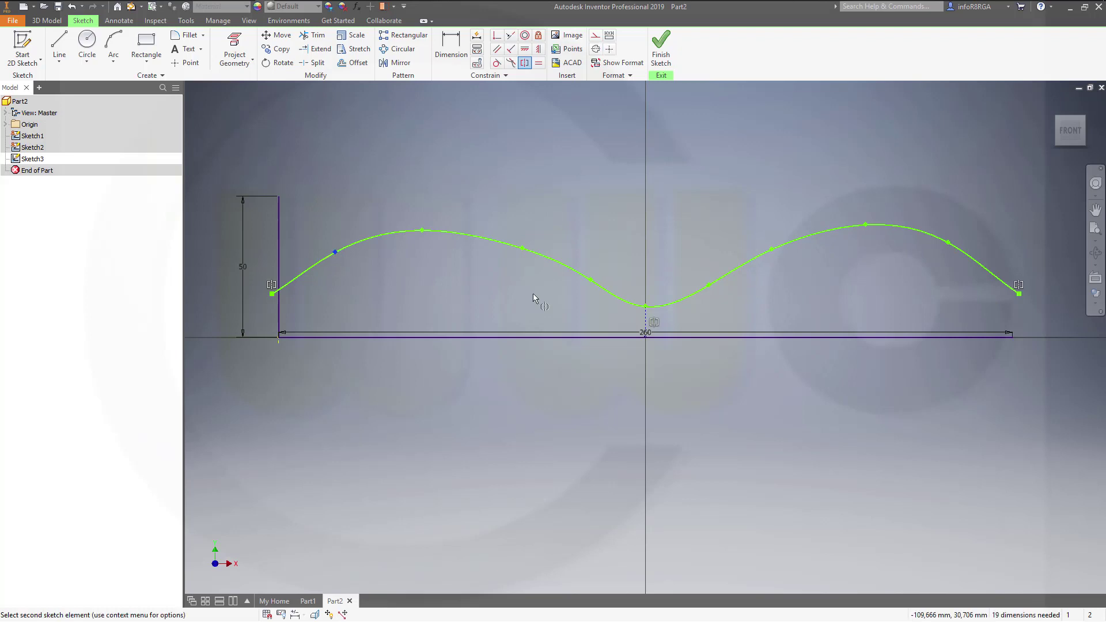
{"action": "left_click", "coordinate": [949, 242]}
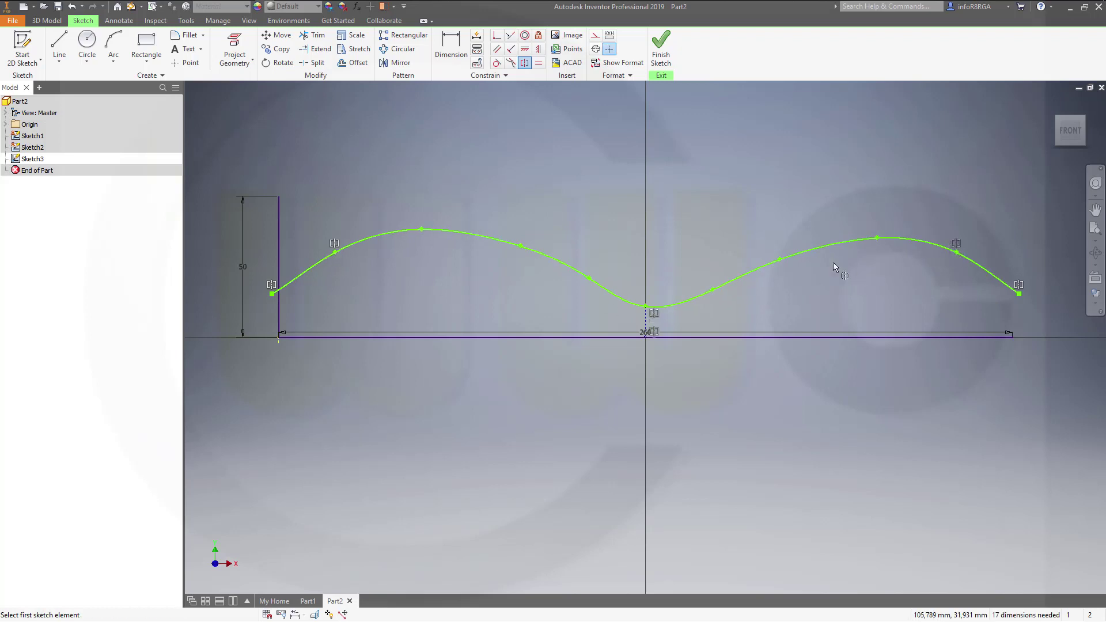
{"action": "left_click", "coordinate": [424, 230]}
{"action": "left_click", "coordinate": [876, 238]}
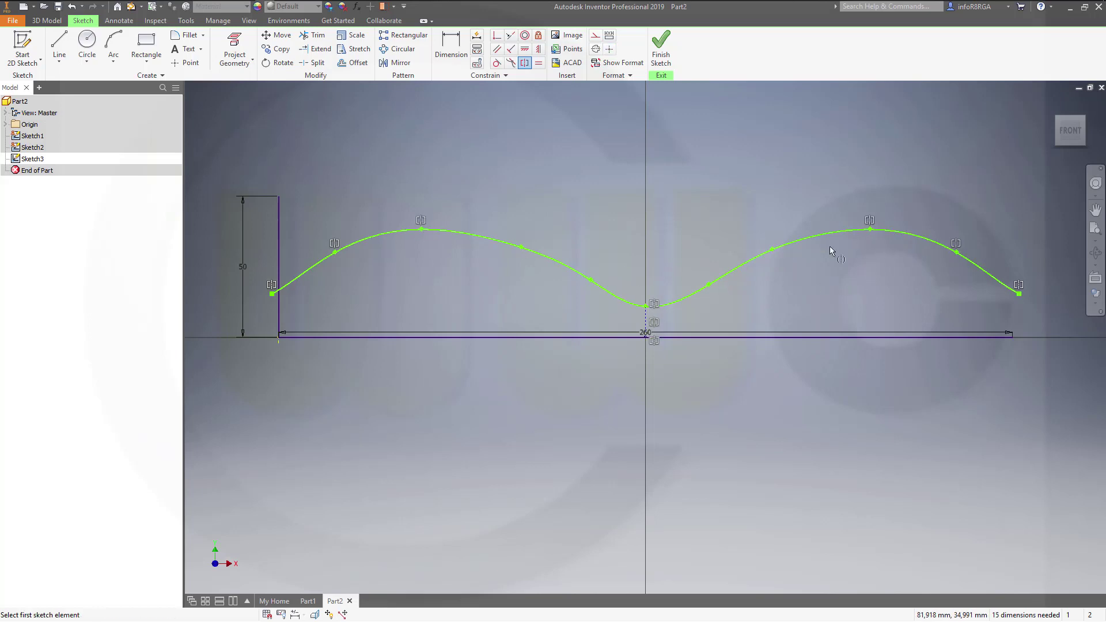
{"action": "left_click", "coordinate": [521, 247]}
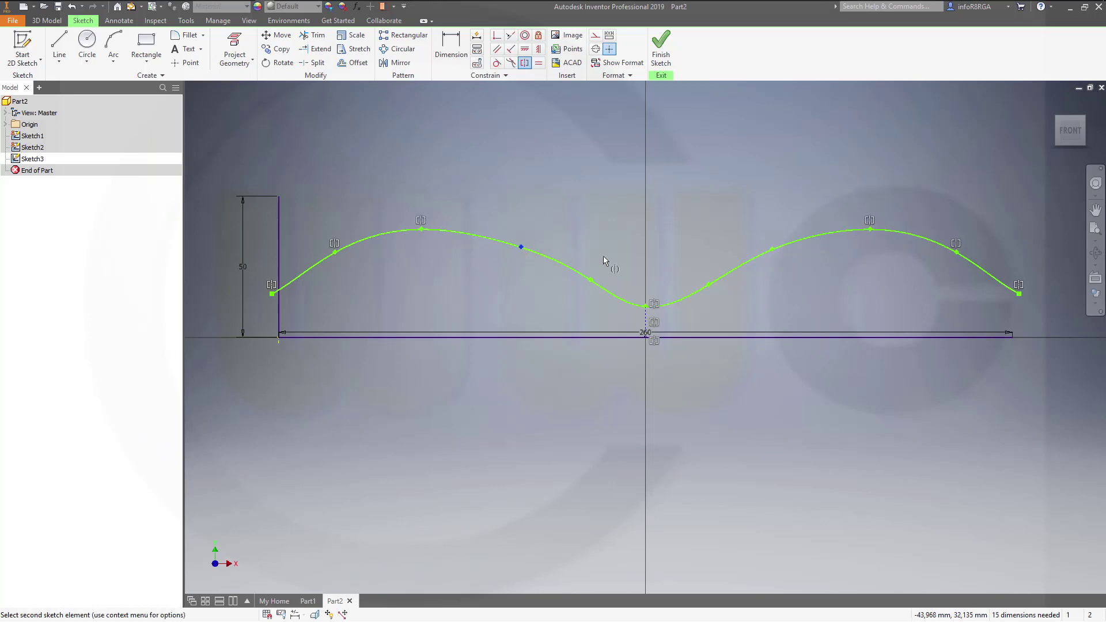
{"action": "left_click", "coordinate": [773, 251]}
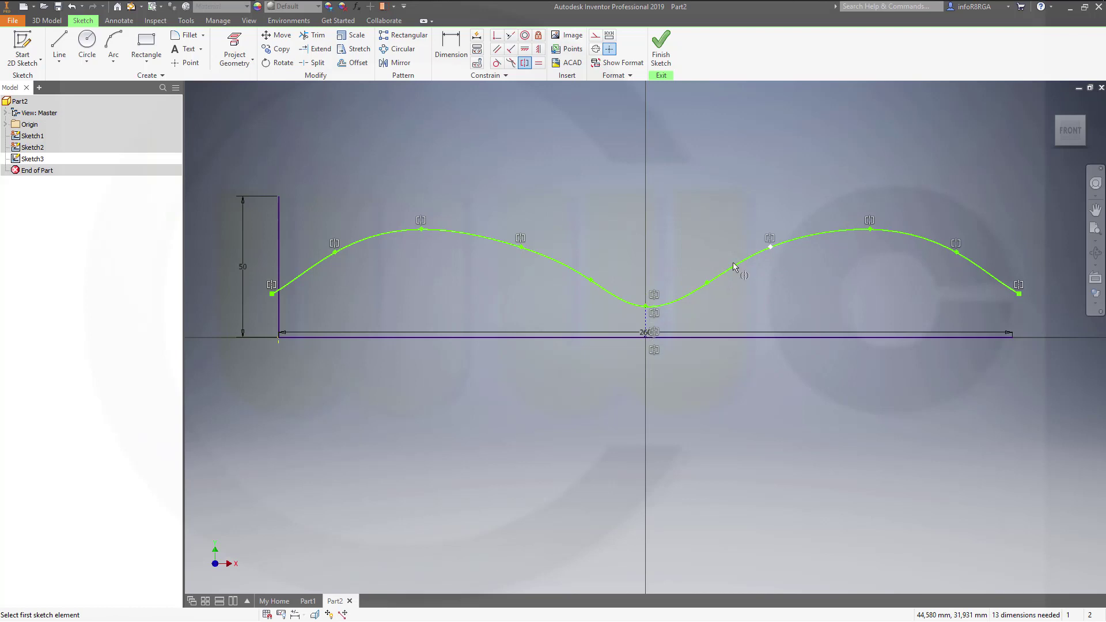
{"action": "left_click", "coordinate": [591, 281]}
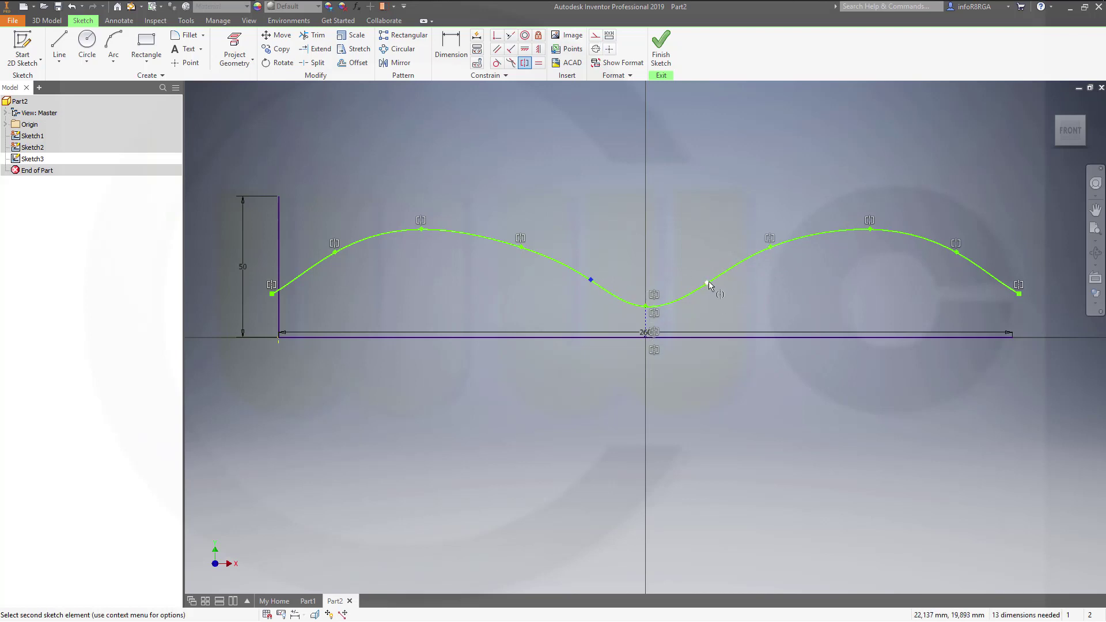
{"action": "left_click", "coordinate": [708, 282]}
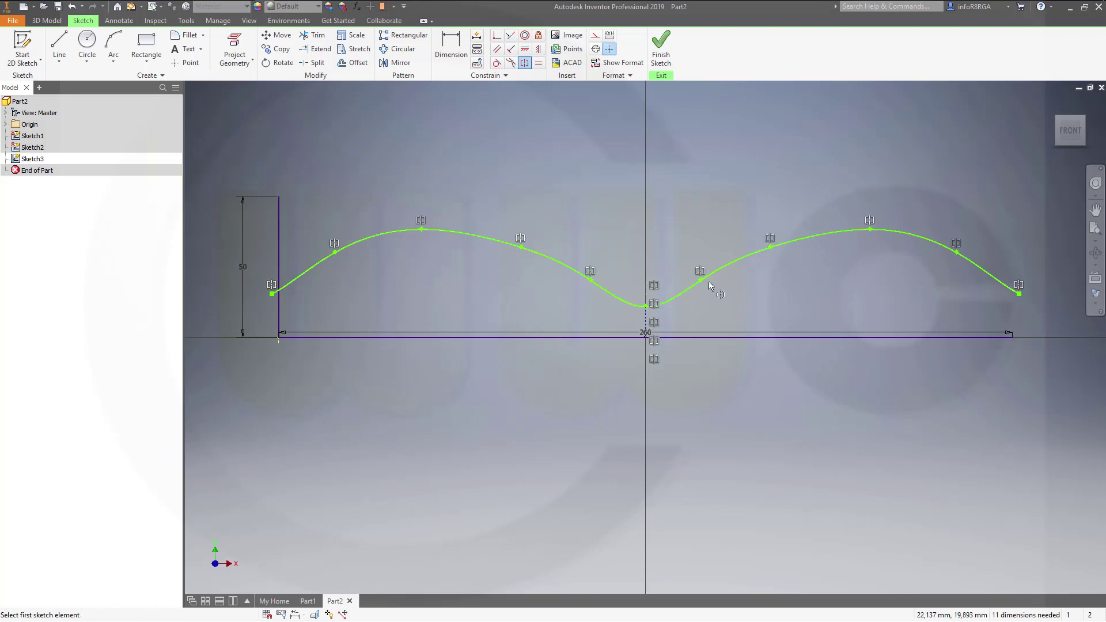
{"action": "right_click", "coordinate": [704, 111]}
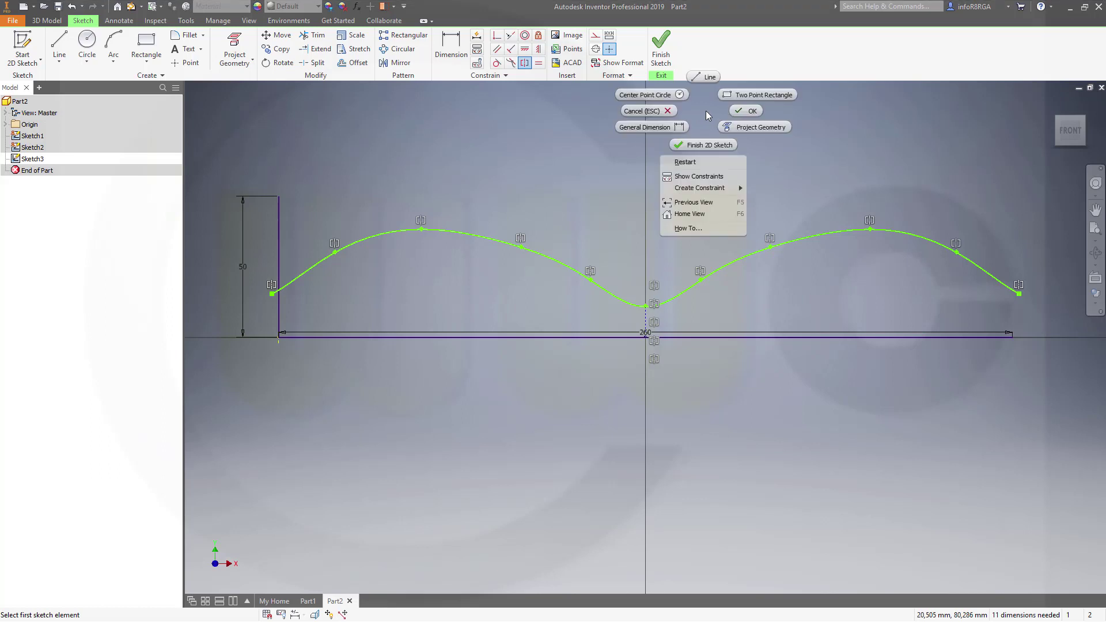
- Dimension the spline's endpoint-to-endpoint width as 260 mm
{"action": "left_click", "coordinate": [750, 115]}
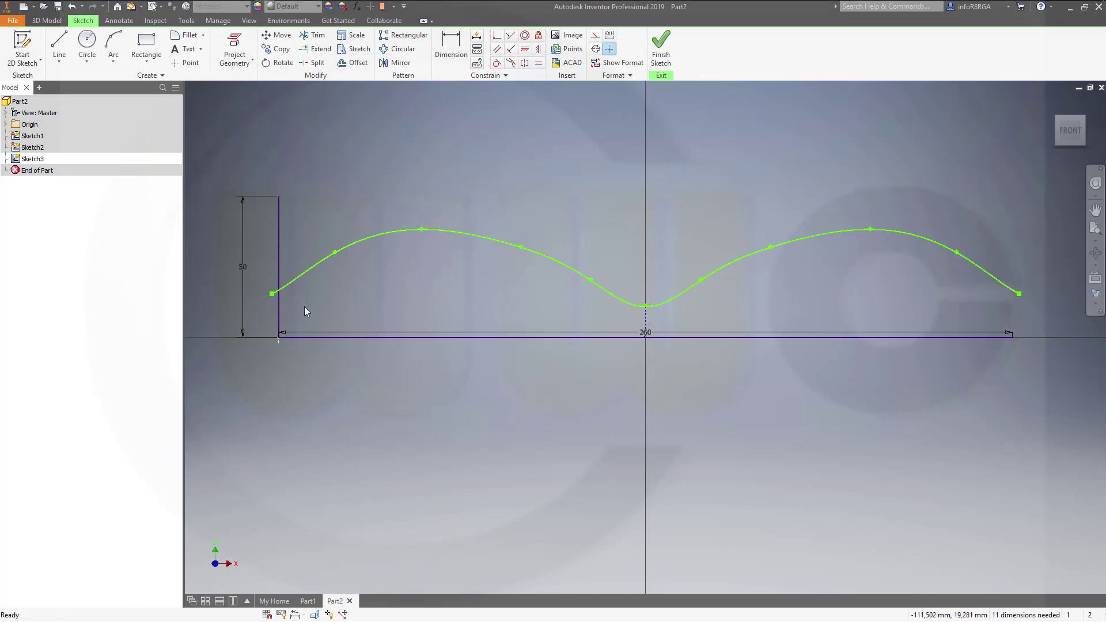
{"action": "left_click", "coordinate": [451, 49]}
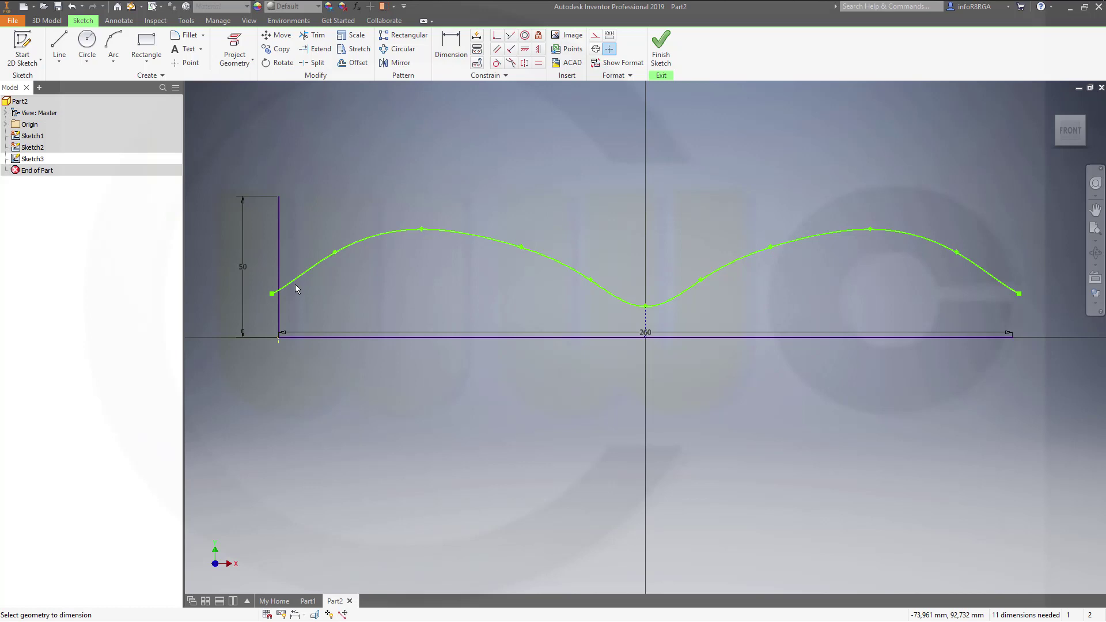
{"action": "left_click", "coordinate": [1019, 293]}
{"action": "left_click", "coordinate": [666, 388]}
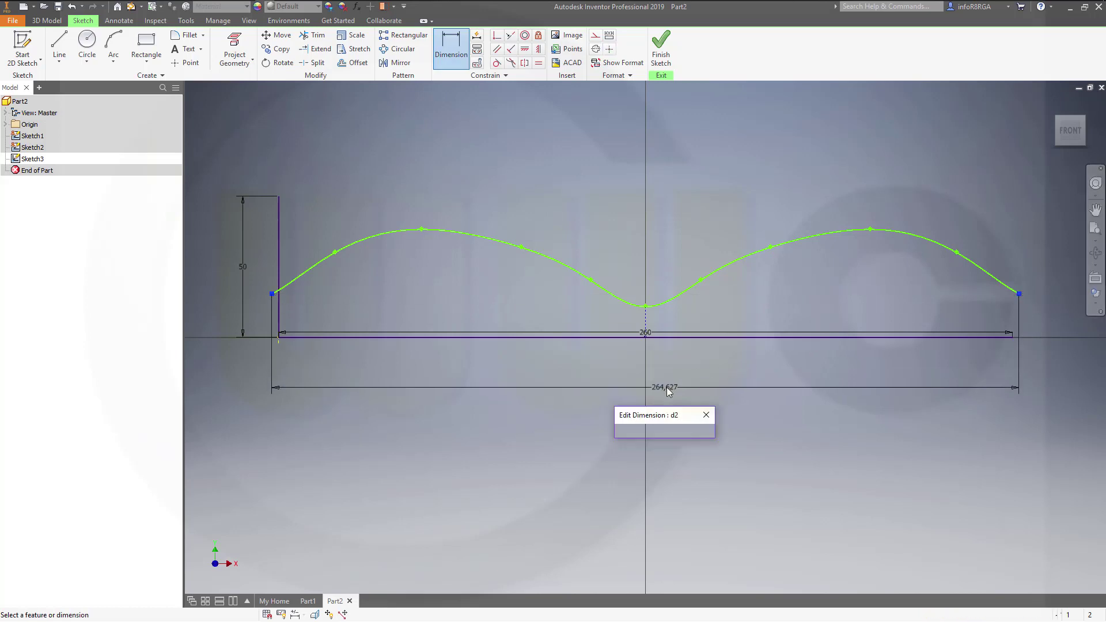
{"action": "type", "text": "260"}
{"action": "key", "text": "Return"}
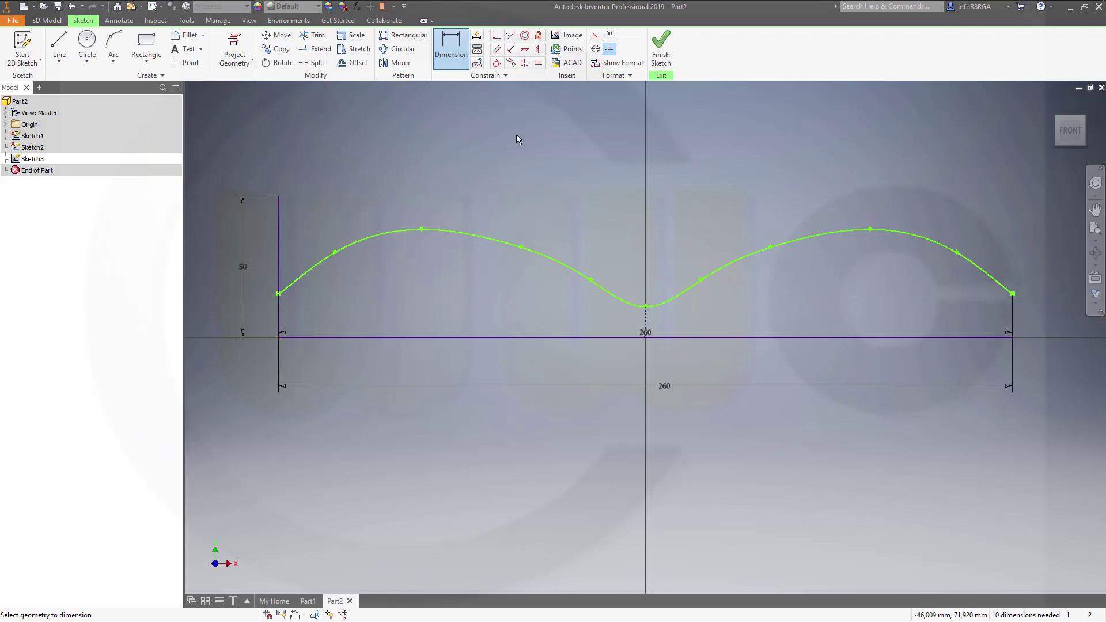
{"action": "key", "text": "Escape"}
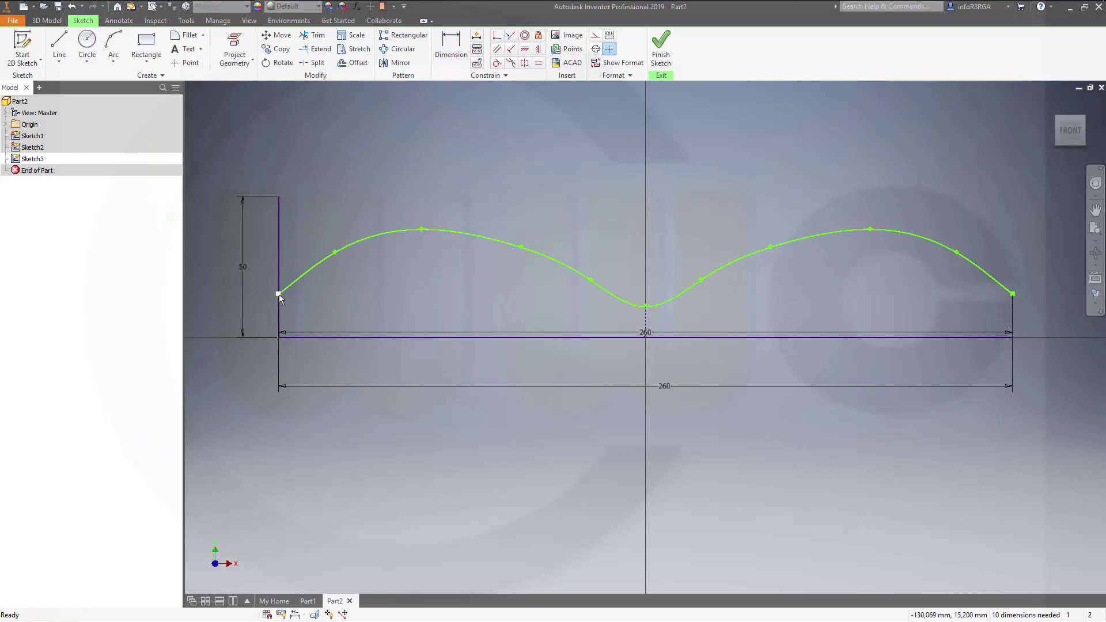
- Drag the spline's fit points to lower its ends and smooth the humps and central dip
{"action": "left_click_drag", "start_coordinate": [279, 294], "coordinate": [278, 321]}
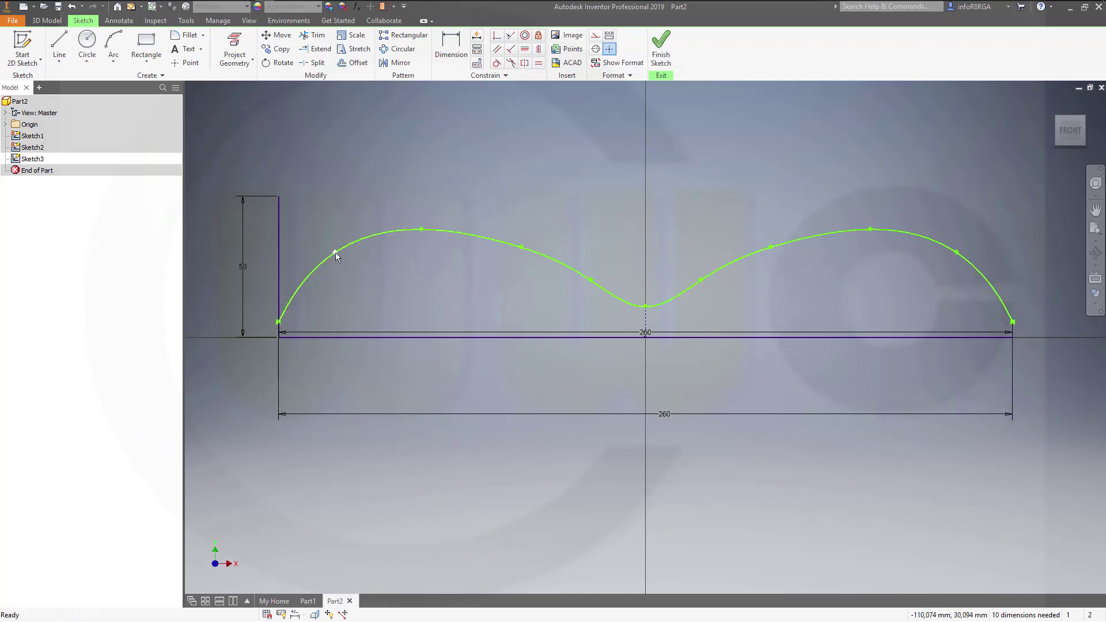
{"action": "left_click_drag", "start_coordinate": [335, 252], "coordinate": [343, 263]}
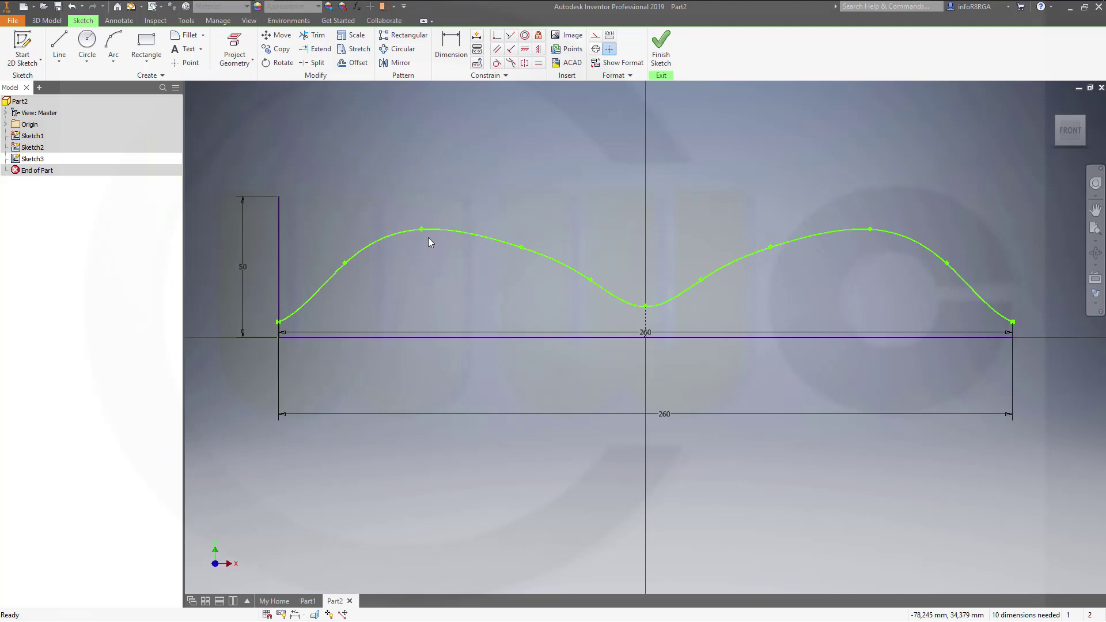
{"action": "left_click_drag", "start_coordinate": [421, 229], "coordinate": [449, 247]}
{"action": "left_click_drag", "start_coordinate": [521, 246], "coordinate": [533, 263]}
{"action": "left_click_drag", "start_coordinate": [592, 282], "coordinate": [597, 298]}
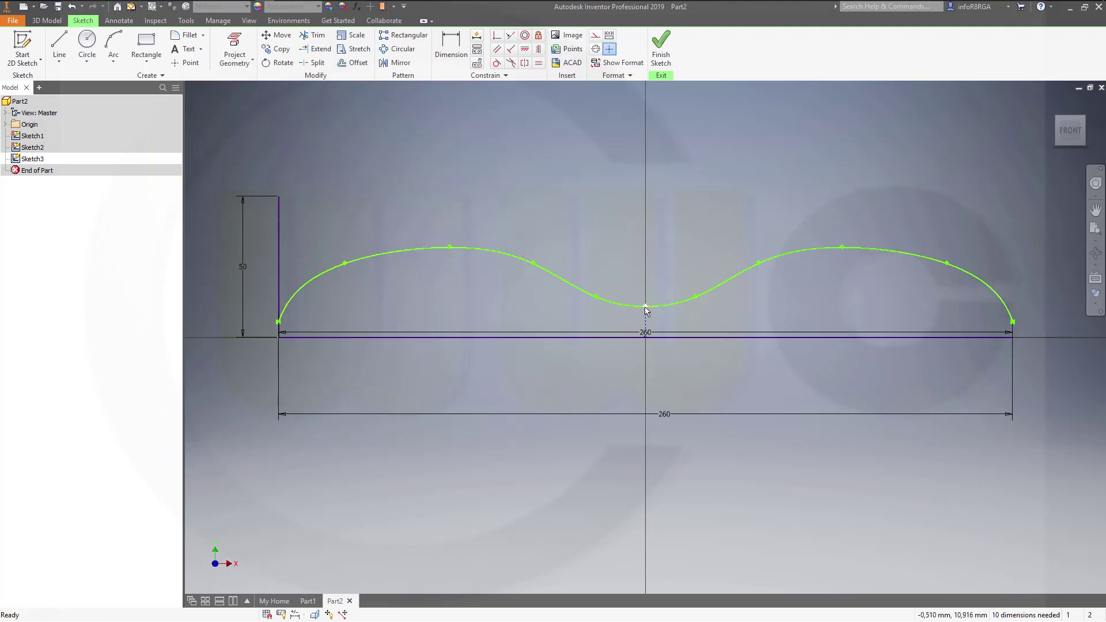
{"action": "left_click_drag", "start_coordinate": [645, 307], "coordinate": [646, 311]}
{"action": "left_click_drag", "start_coordinate": [346, 264], "coordinate": [354, 263]}
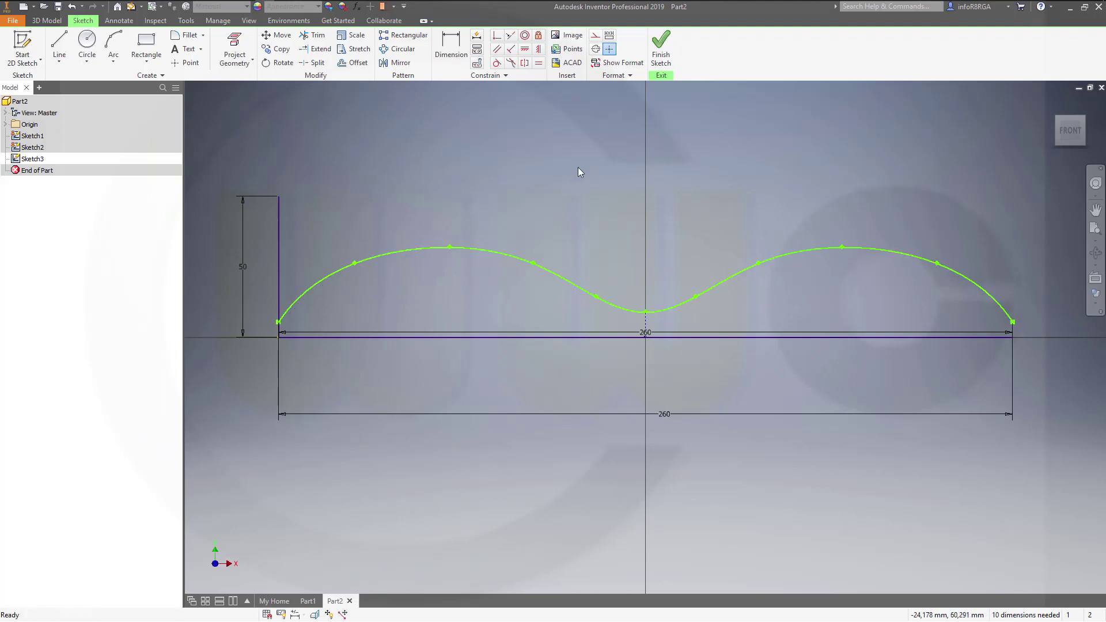
- Sweep the 50 mm vertical line along the 260 mm line as a surface, twisted 90°
{"action": "left_click", "coordinate": [661, 48]}
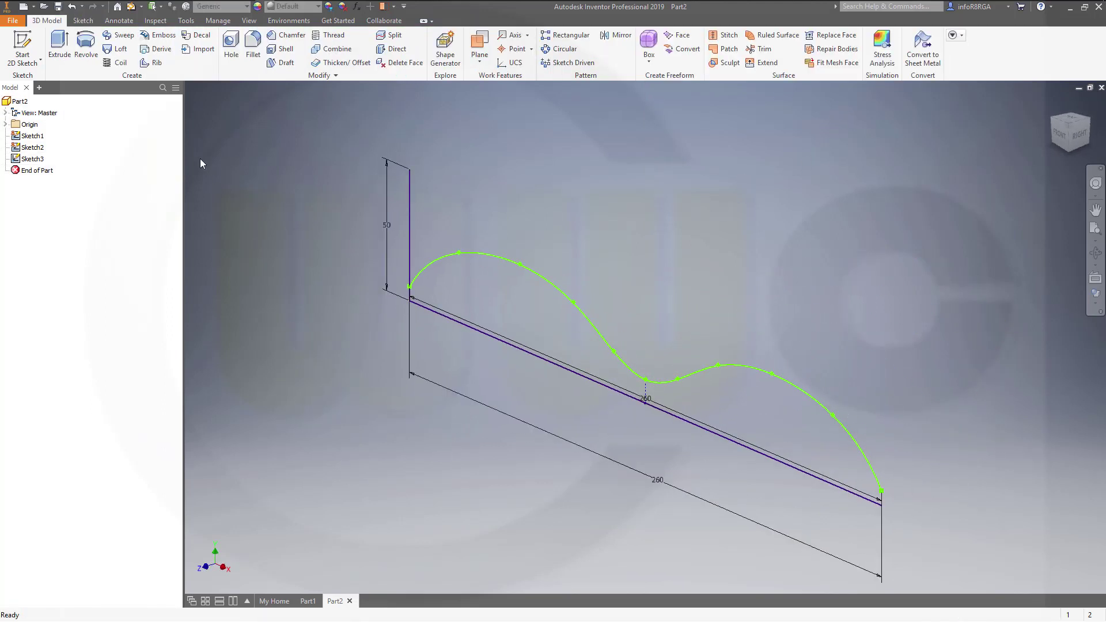
{"action": "left_click", "coordinate": [117, 38]}
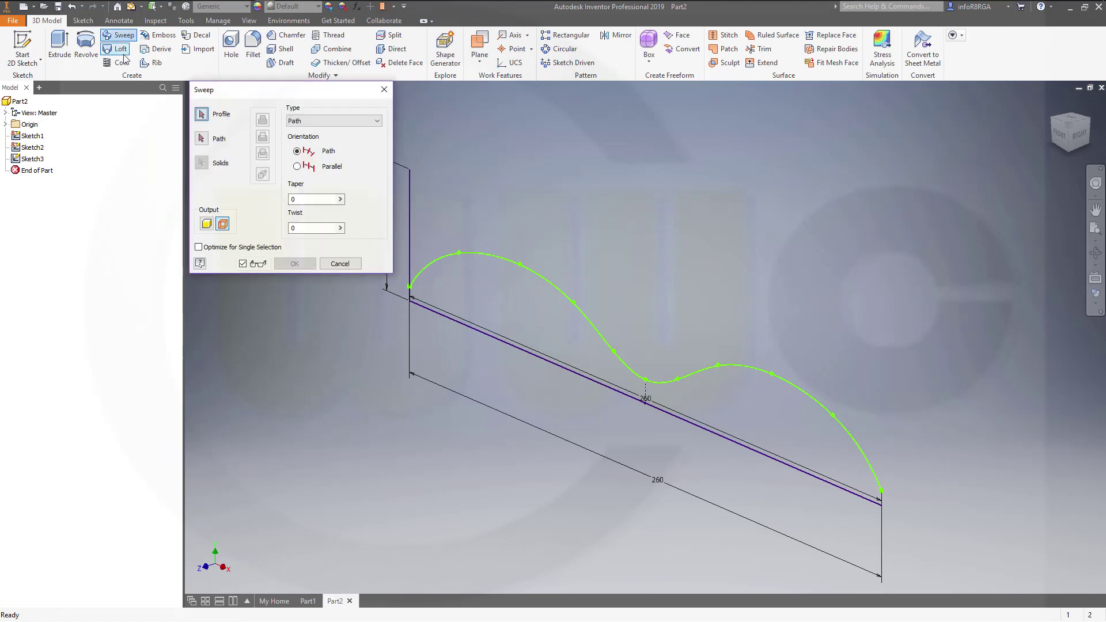
{"action": "left_click", "coordinate": [410, 203]}
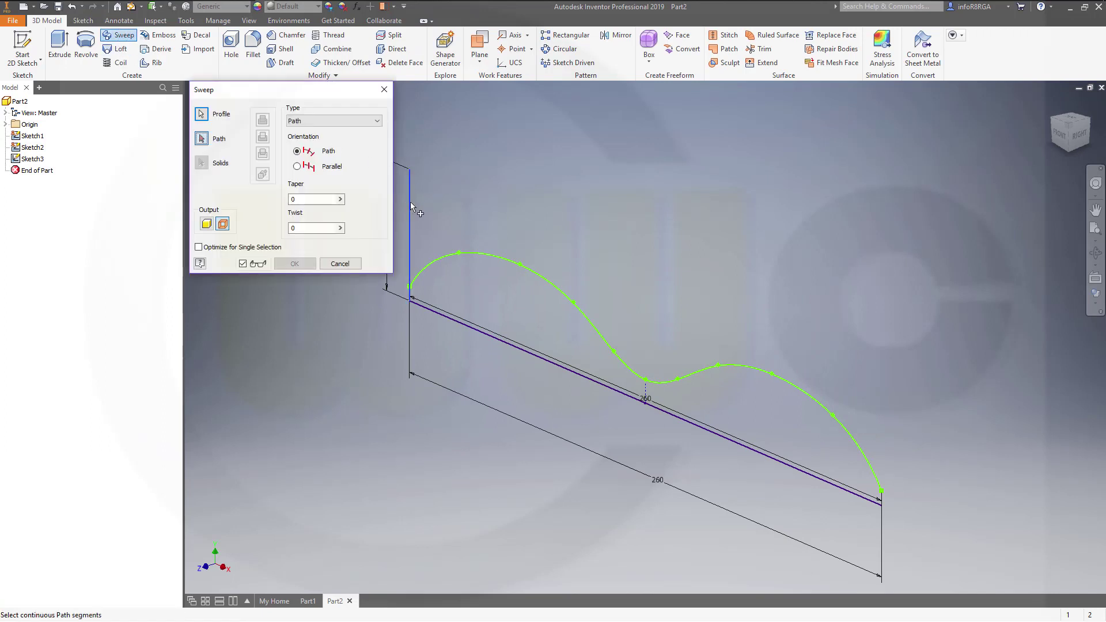
{"action": "left_click", "coordinate": [453, 326]}
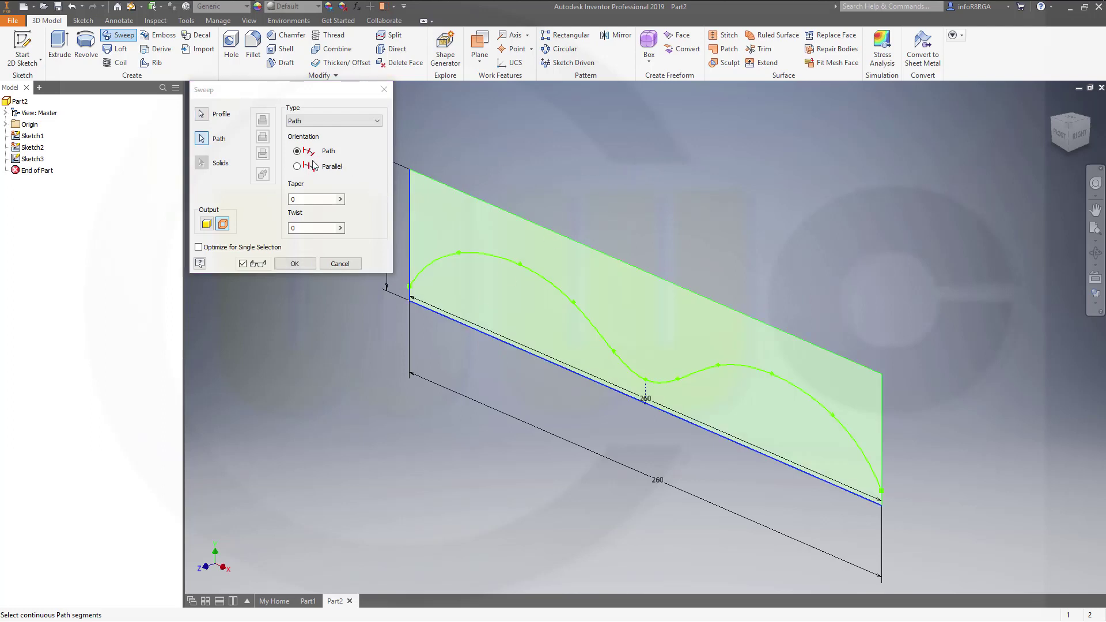
{"action": "left_click", "coordinate": [317, 228]}
{"action": "key", "text": "BackSpace"}
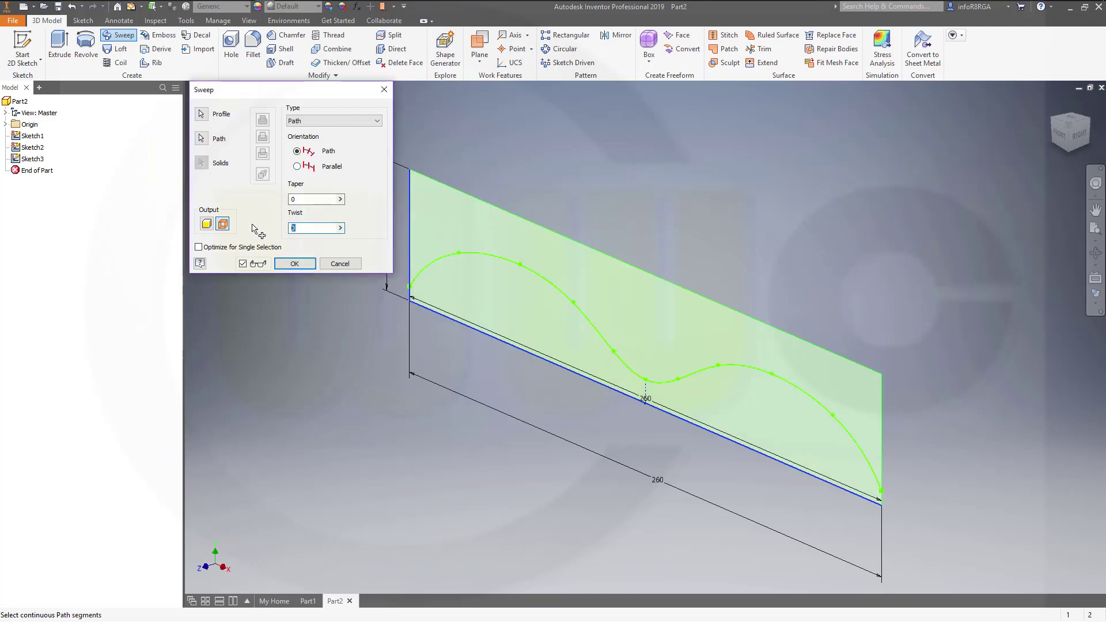
{"action": "type", "text": "90"}
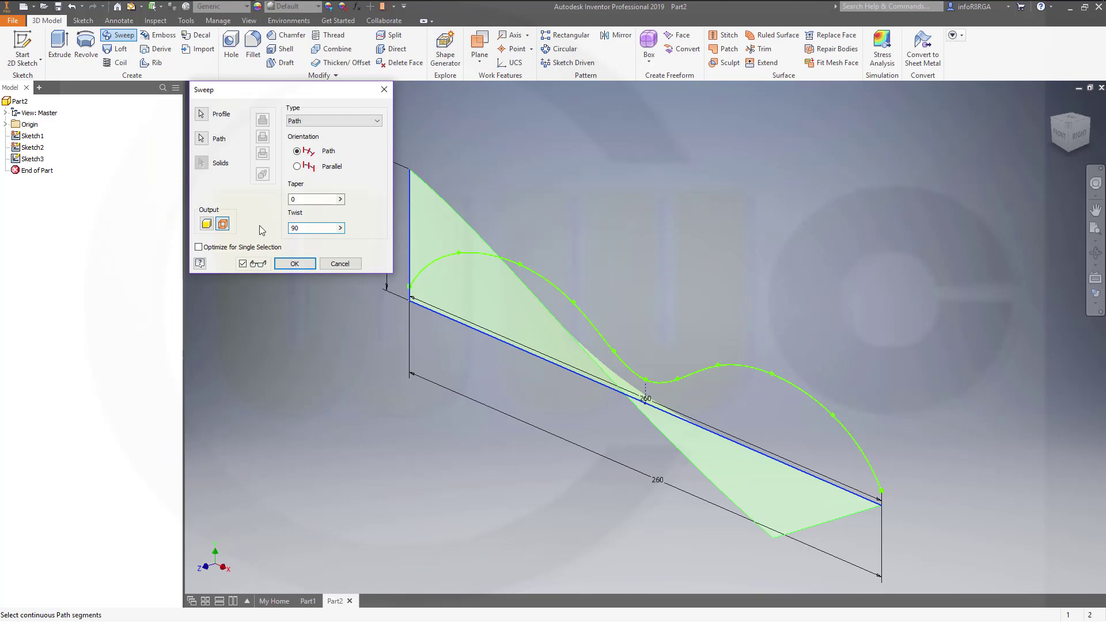
{"action": "key", "text": "Return"}
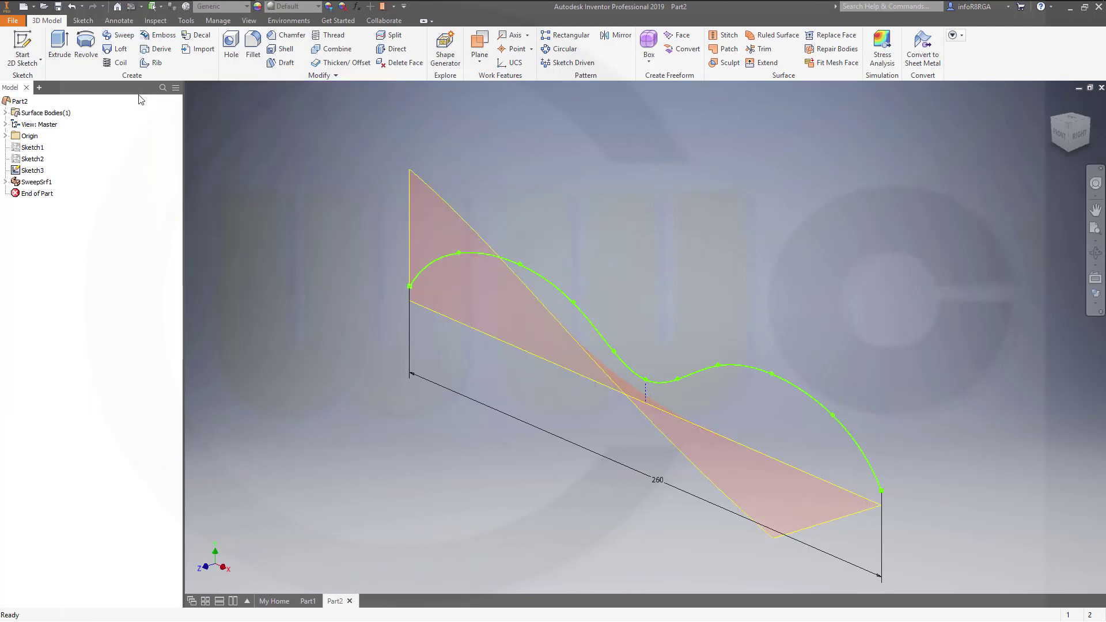
- Start a revolved surface of the wave spline about the X Axis with asymmetric angle extents
{"action": "left_click", "coordinate": [86, 46]}
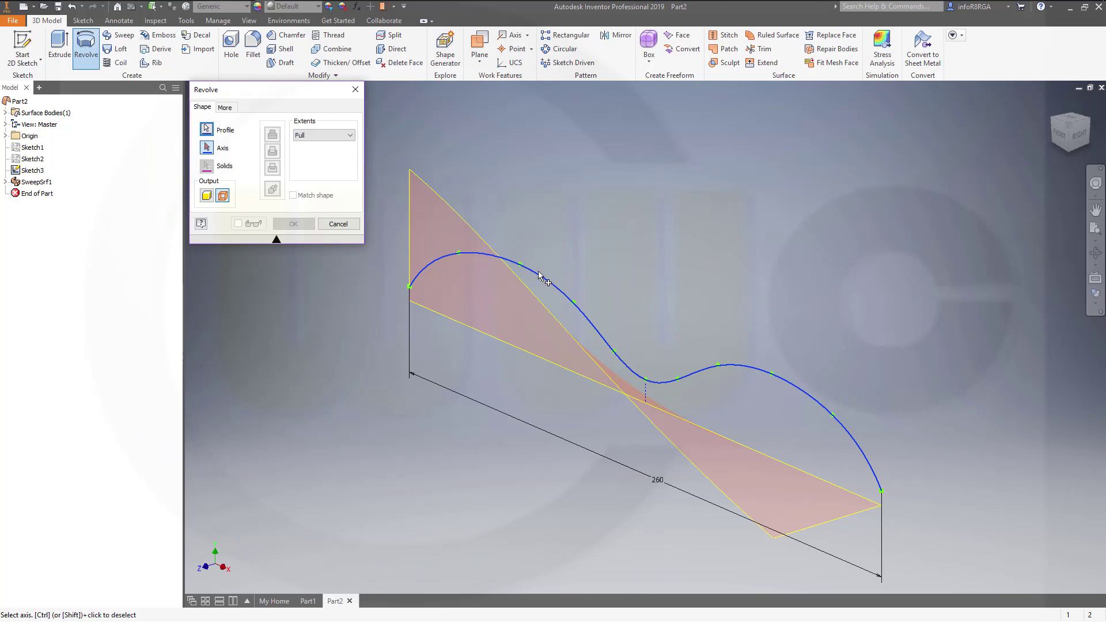
{"action": "left_click", "coordinate": [5, 136]}
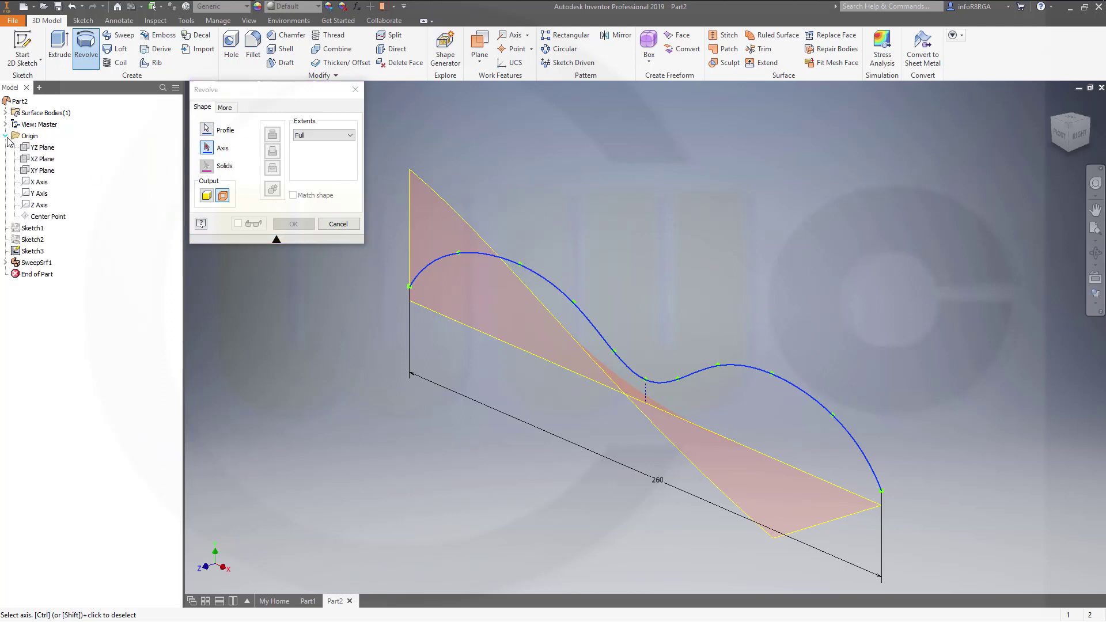
{"action": "left_click", "coordinate": [39, 182]}
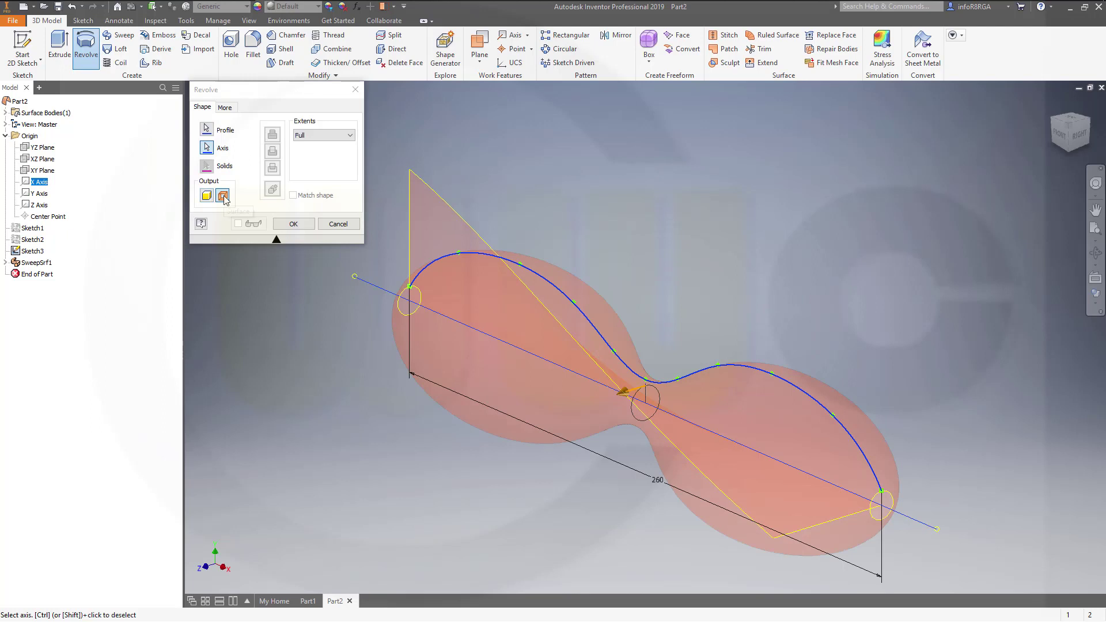
{"action": "left_click", "coordinate": [340, 135]}
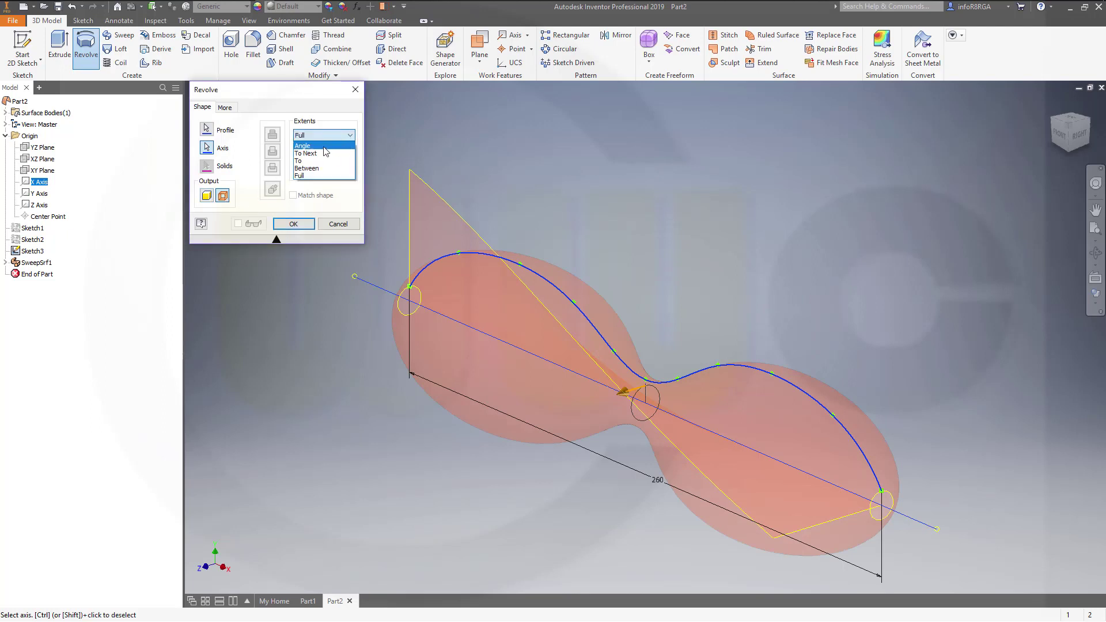
{"action": "left_click", "coordinate": [324, 147]}
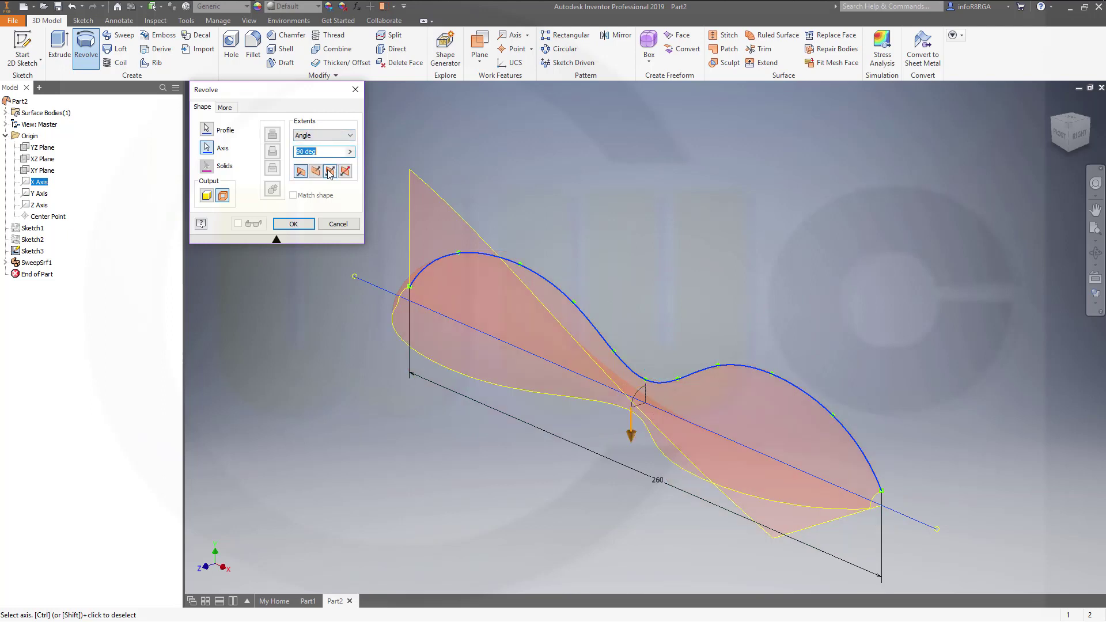
{"action": "left_click", "coordinate": [345, 171]}
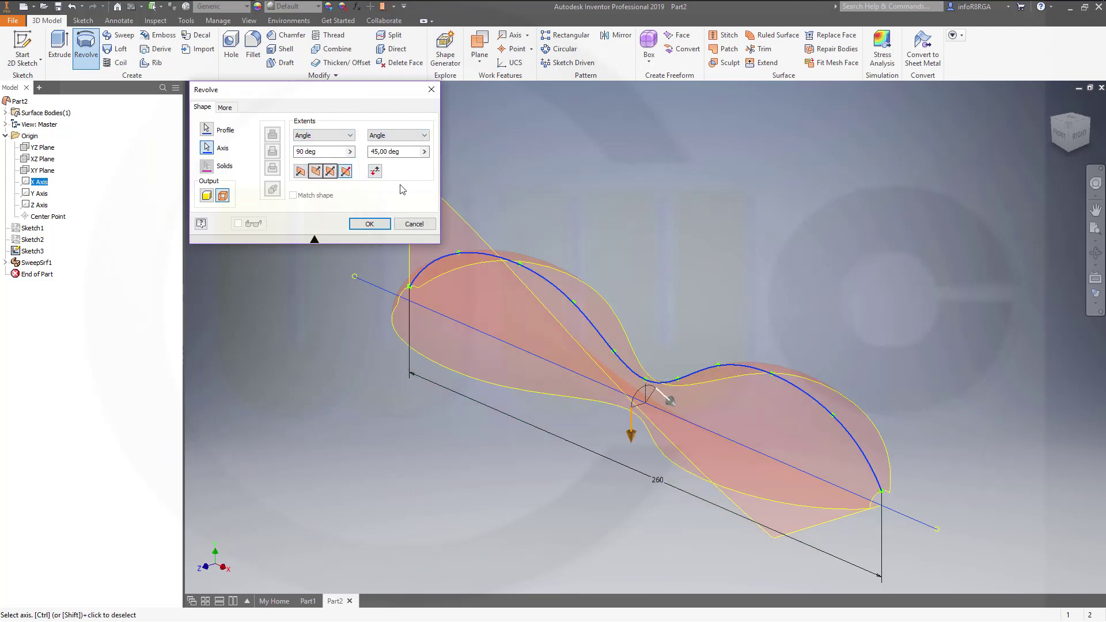
{"action": "middle_click_drag", "start_coordinate": [504, 193], "coordinate": [587, 217]}
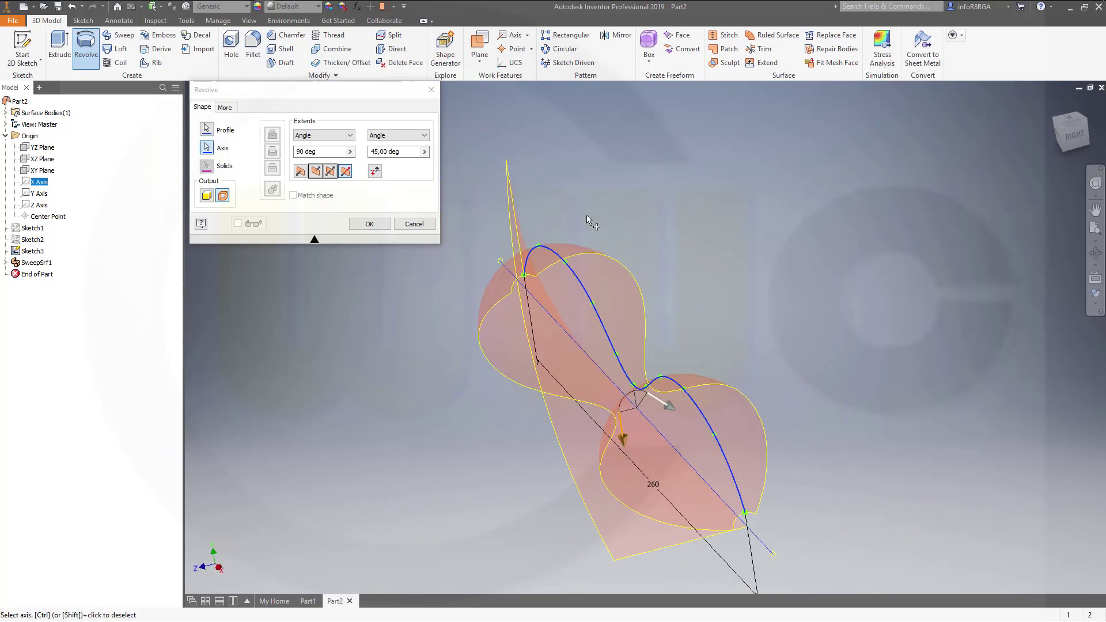
- Set the revolve angles to 100° and 45°, swap them to opposite sides, and create RevolutionSrf1
{"action": "left_click", "coordinate": [333, 152]}
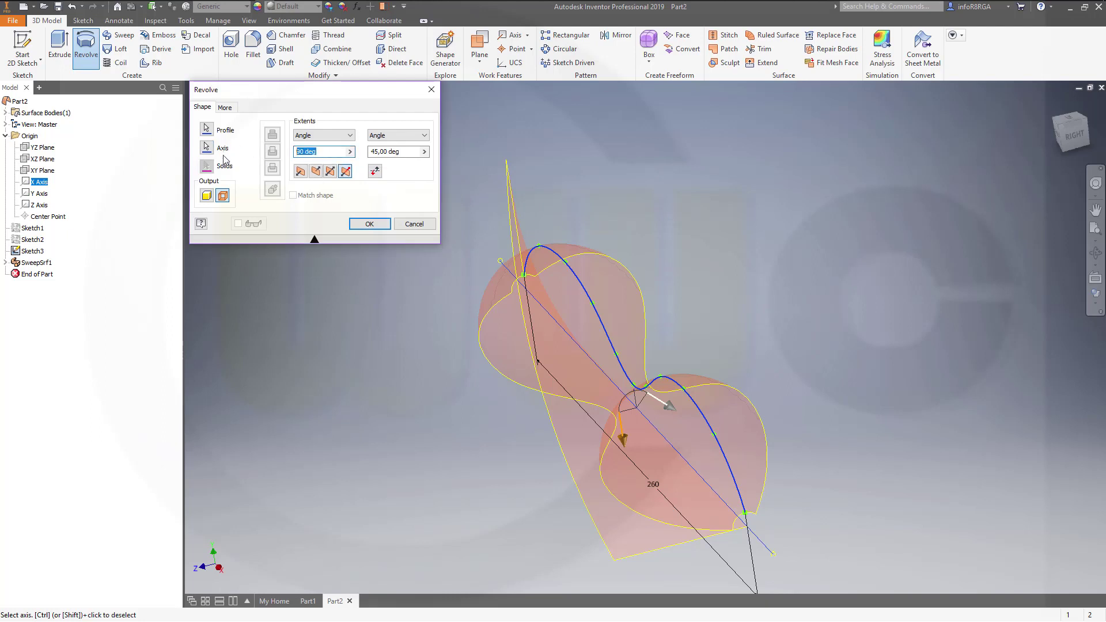
{"action": "type", "text": "10"}
{"action": "key", "text": "Tab"}
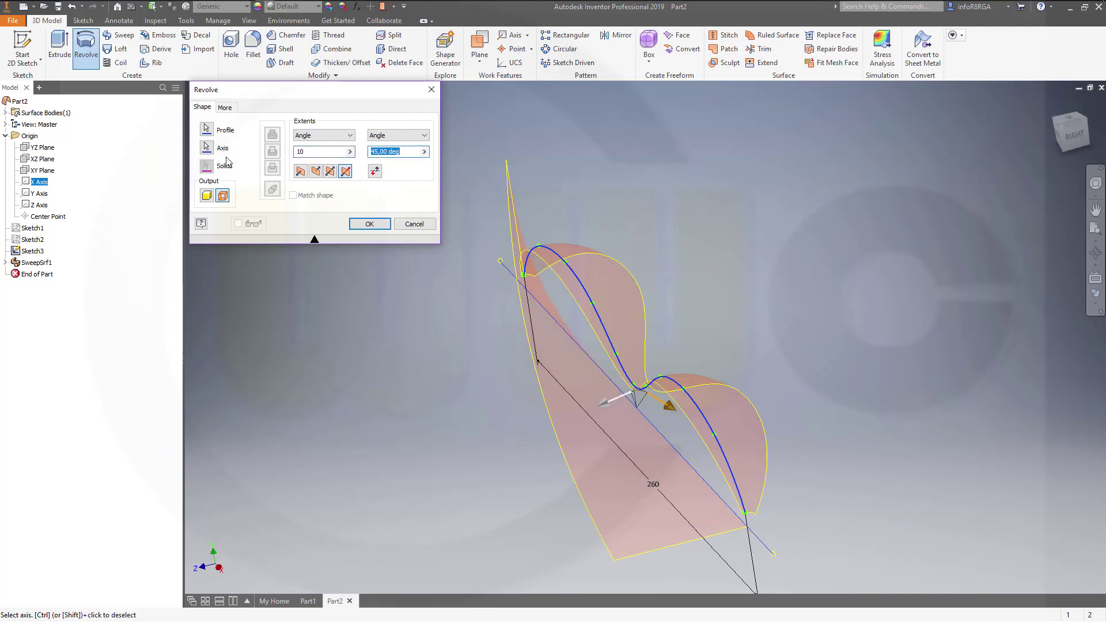
{"action": "left_click", "coordinate": [375, 171]}
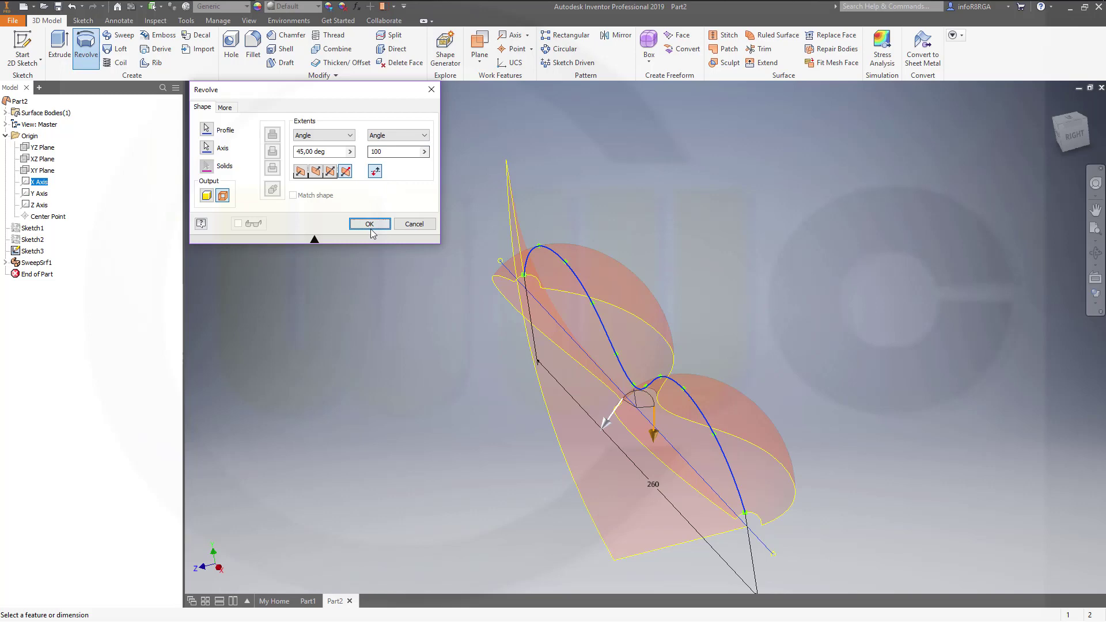
{"action": "middle_click_drag", "start_coordinate": [626, 218], "coordinate": [582, 207], "text": "shift"}
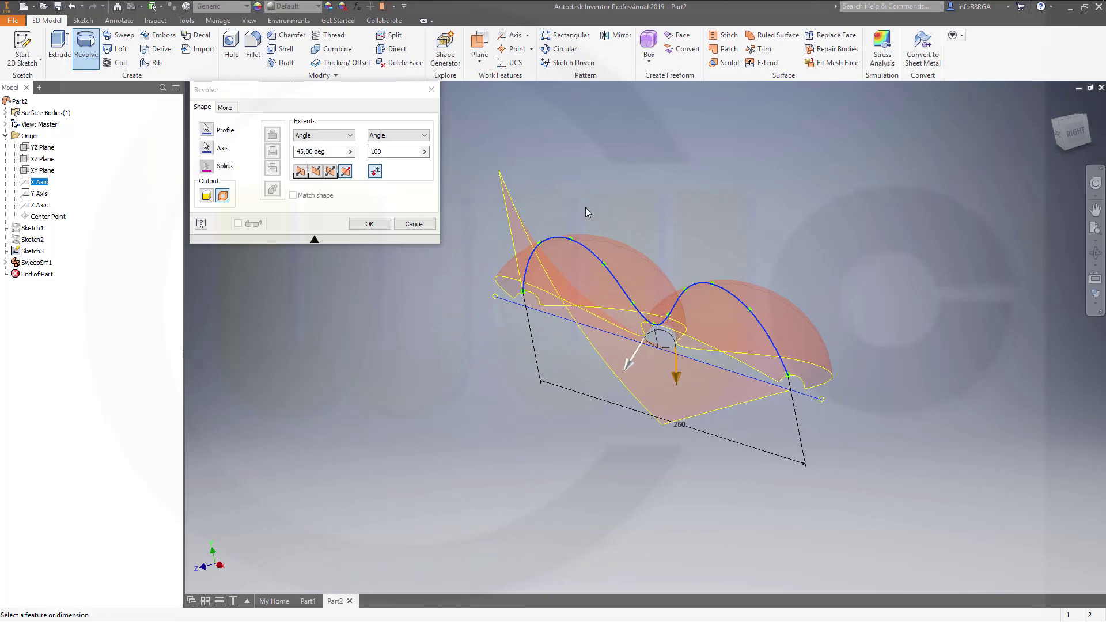
{"action": "left_click", "coordinate": [376, 172]}
{"action": "middle_click_drag", "start_coordinate": [680, 206], "coordinate": [616, 197], "text": "shift"}
{"action": "left_click", "coordinate": [370, 224]}
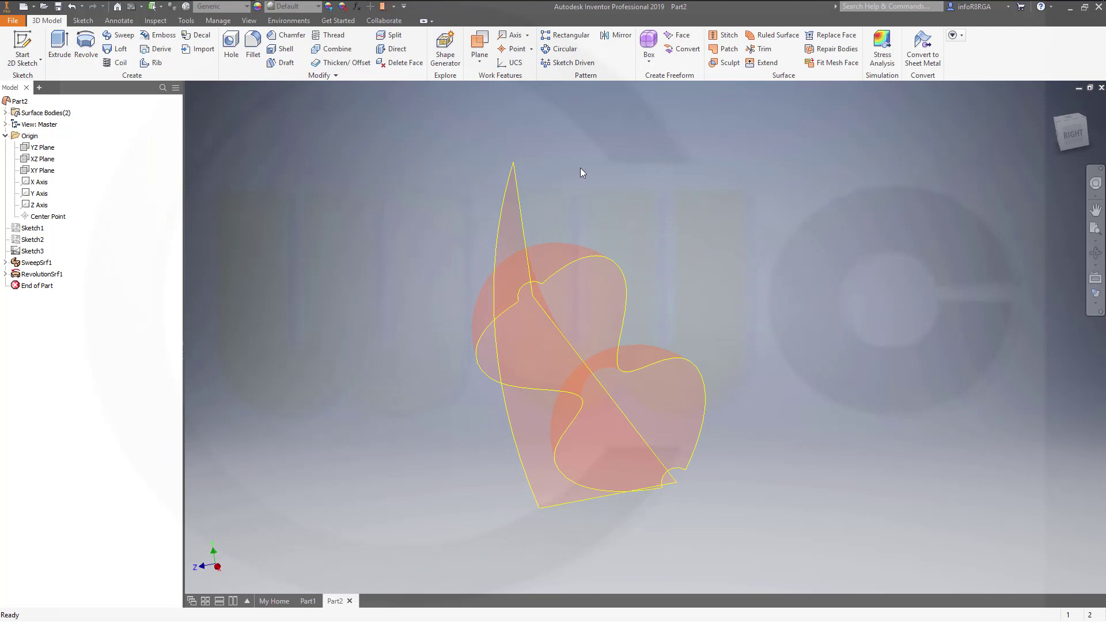
- Trim the swept blade with RevolutionSrf1 as the cutting tool, removing the outer blade portion
{"action": "left_click", "coordinate": [761, 49]}
{"action": "left_click", "coordinate": [563, 262]}
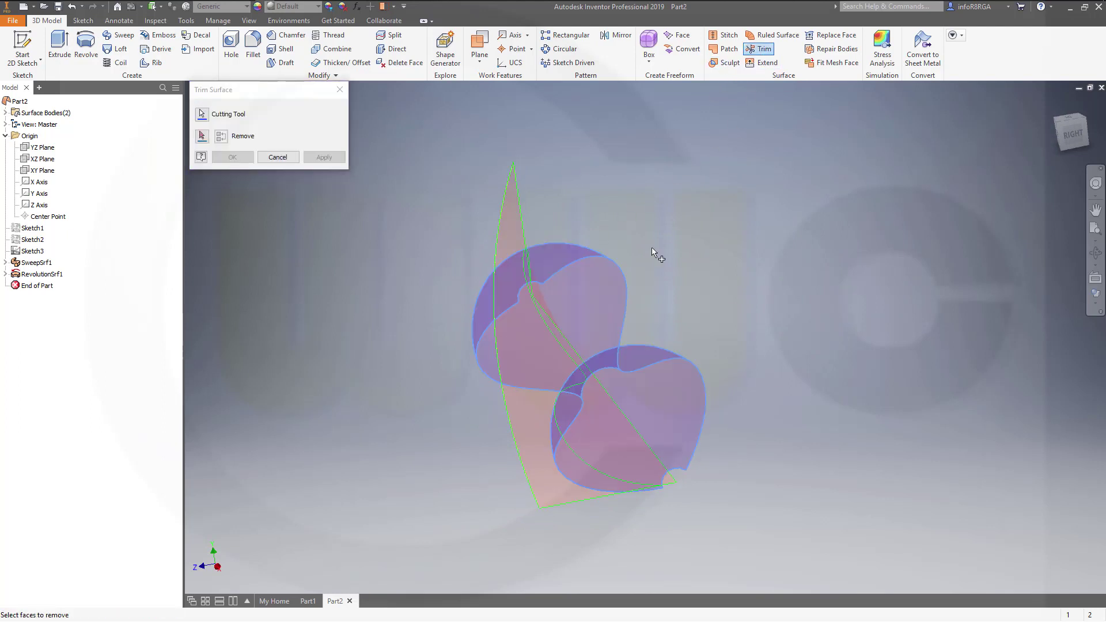
{"action": "middle_click_drag", "start_coordinate": [658, 251], "coordinate": [697, 227], "text": "shift"}
{"action": "left_click", "coordinate": [529, 195]}
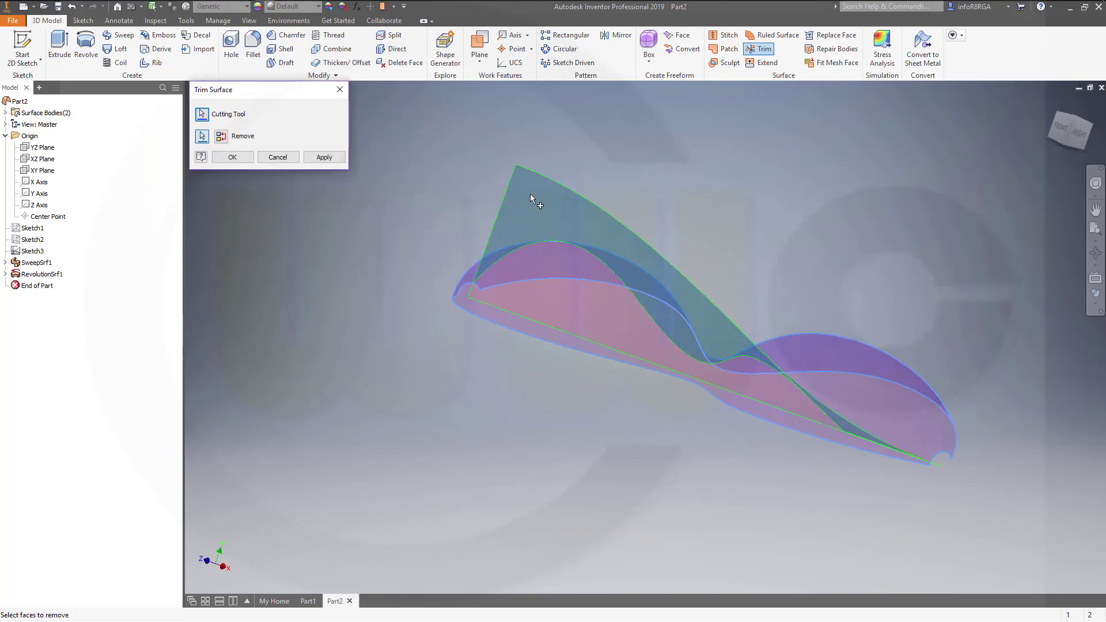
{"action": "left_click", "coordinate": [240, 165]}
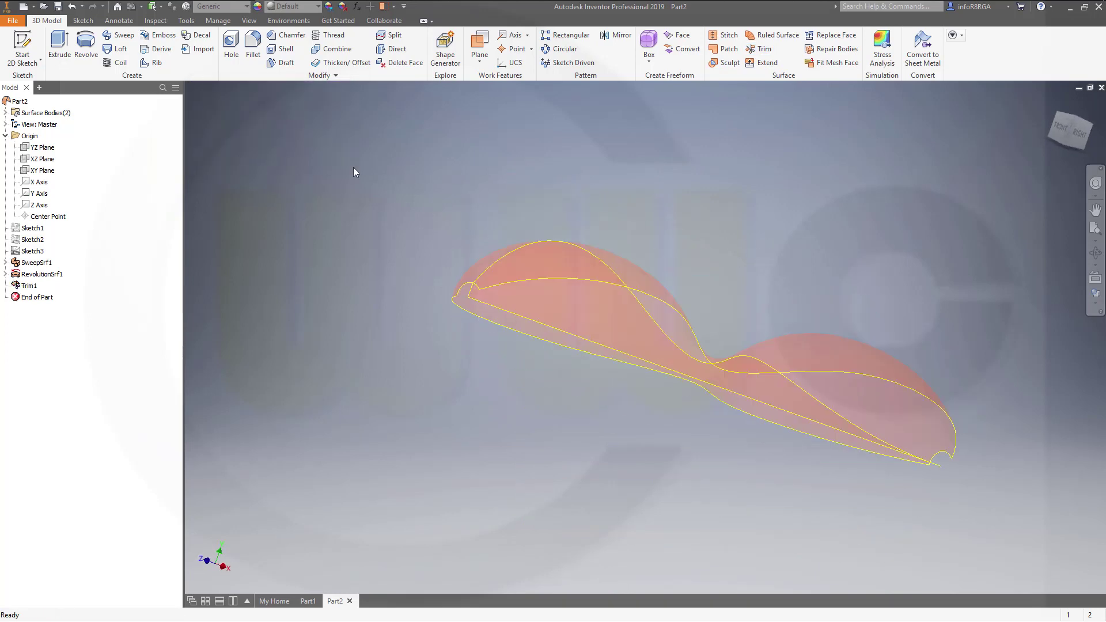
- Turn off visibility of RevolutionSrf1 in the browser to show the wave-edged blade
{"action": "right_click", "coordinate": [44, 274]}
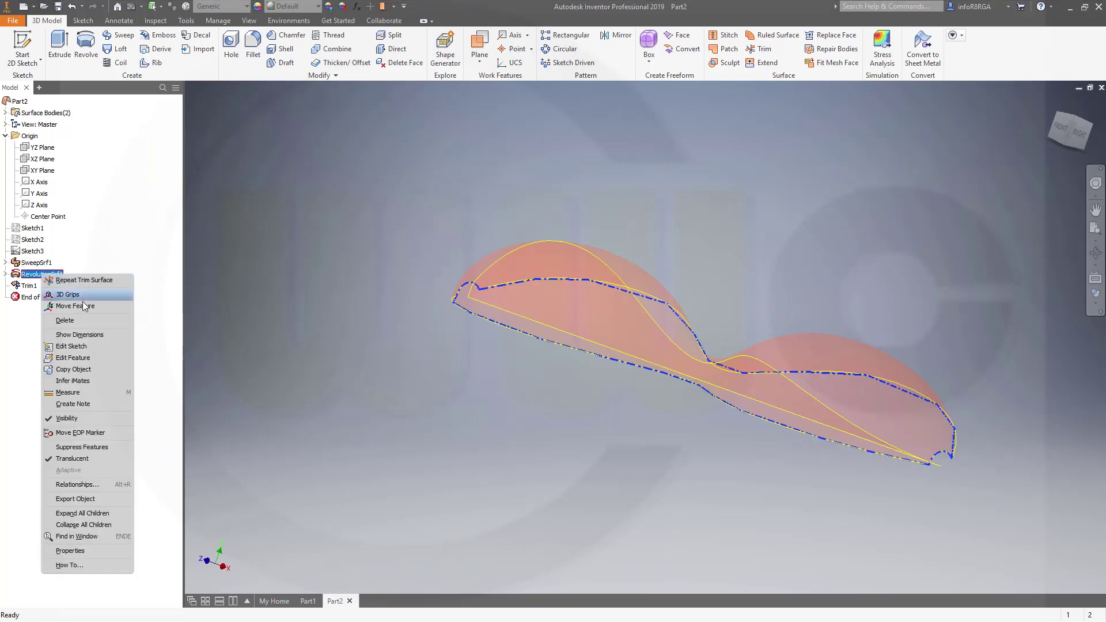
{"action": "left_click", "coordinate": [65, 419]}
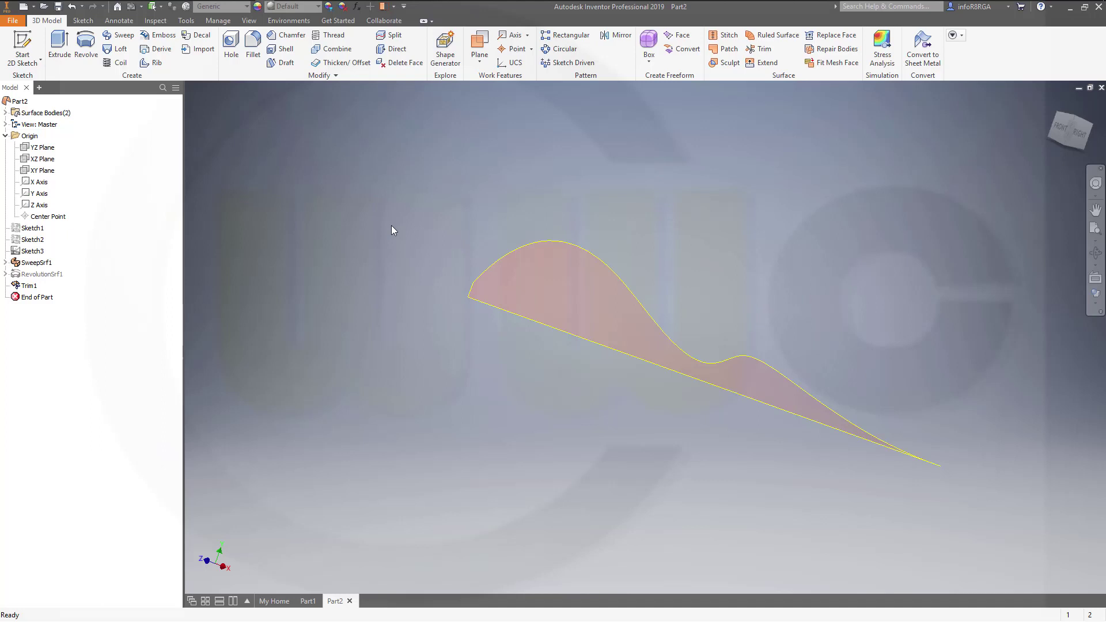
{"action": "middle_click_drag", "start_coordinate": [392, 226], "coordinate": [474, 246], "text": "shift"}
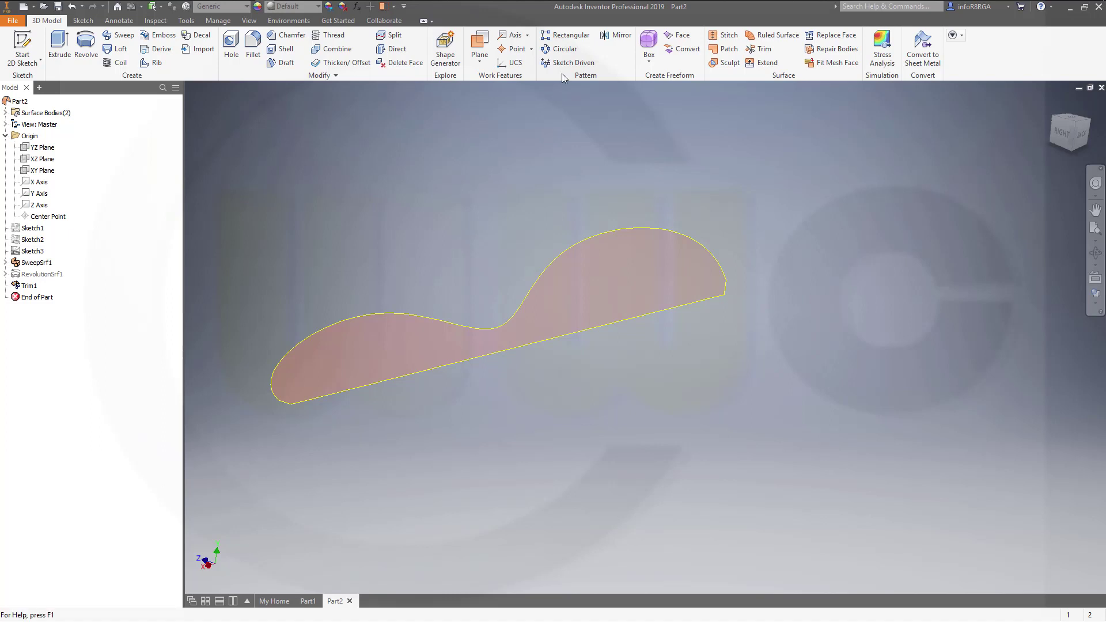
- Circular-pattern SweepSrf1 and Trim1 about the X Axis, 2 occurrences over 360°
{"action": "left_click", "coordinate": [559, 49]}
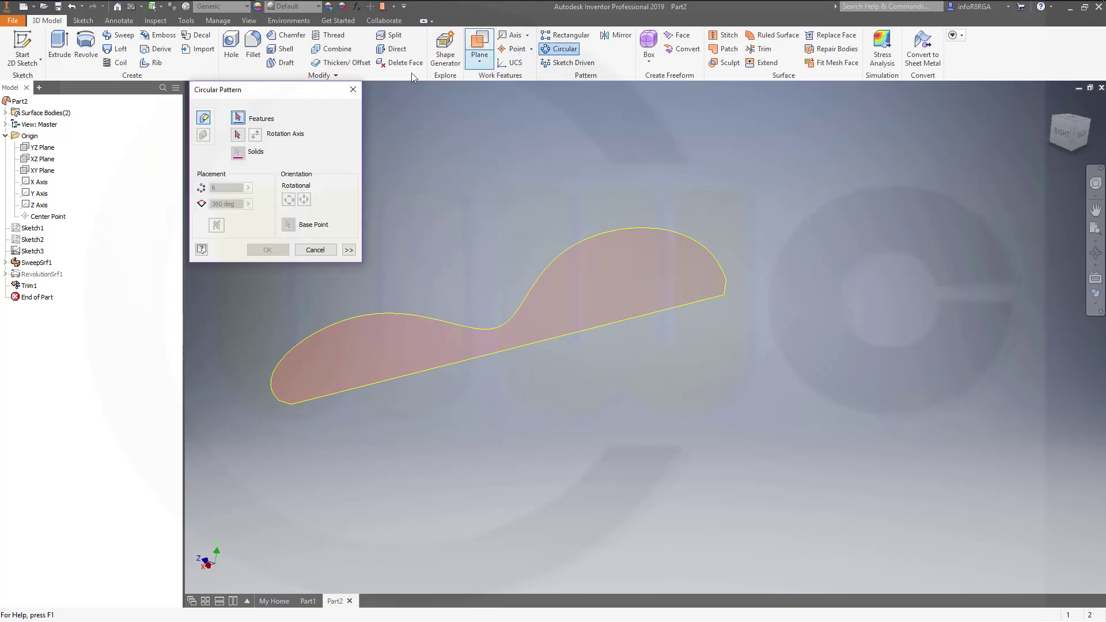
{"action": "left_click", "coordinate": [36, 263]}
{"action": "left_click", "coordinate": [28, 286]}
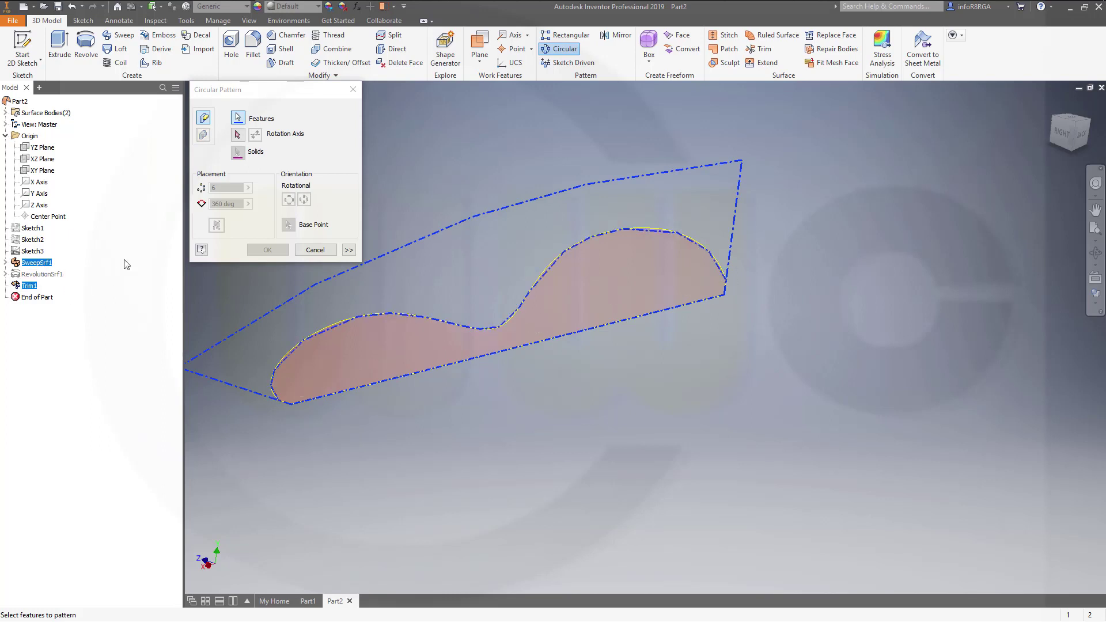
{"action": "left_click", "coordinate": [238, 135]}
{"action": "left_click", "coordinate": [48, 184]}
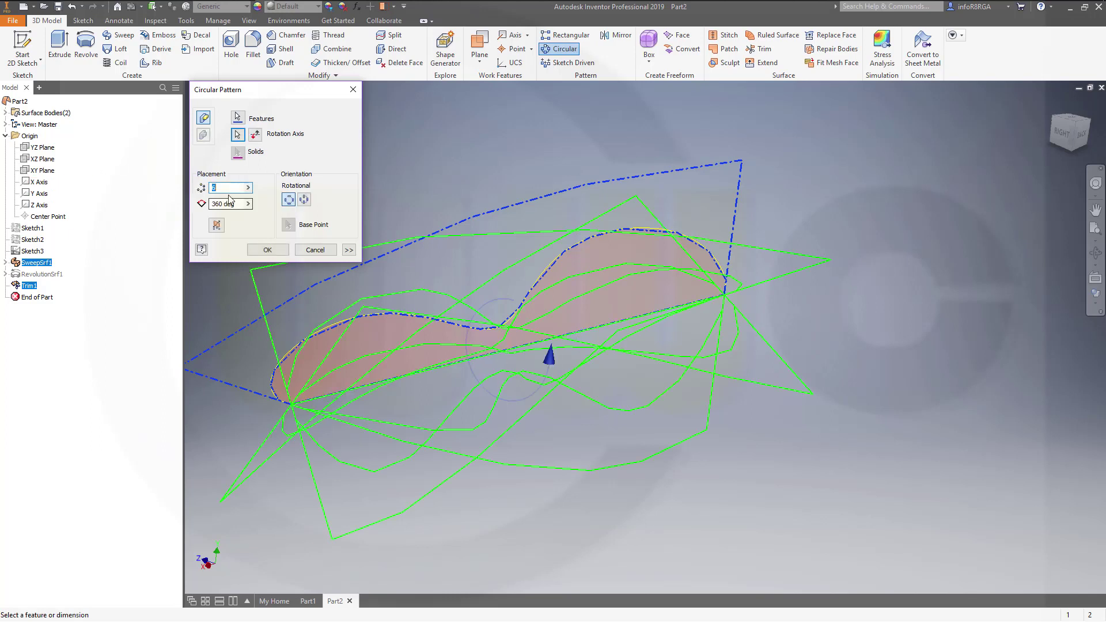
{"action": "type", "text": "2"}
{"action": "key", "text": "Return"}
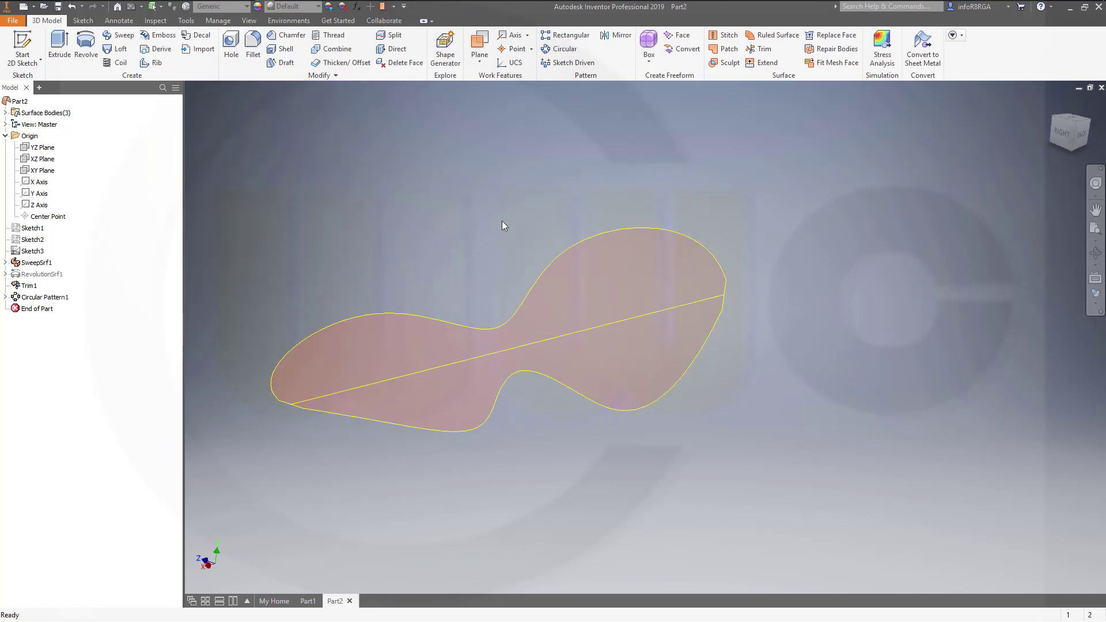
{"action": "middle_click_drag", "start_coordinate": [502, 220], "coordinate": [660, 228], "text": "shift"}
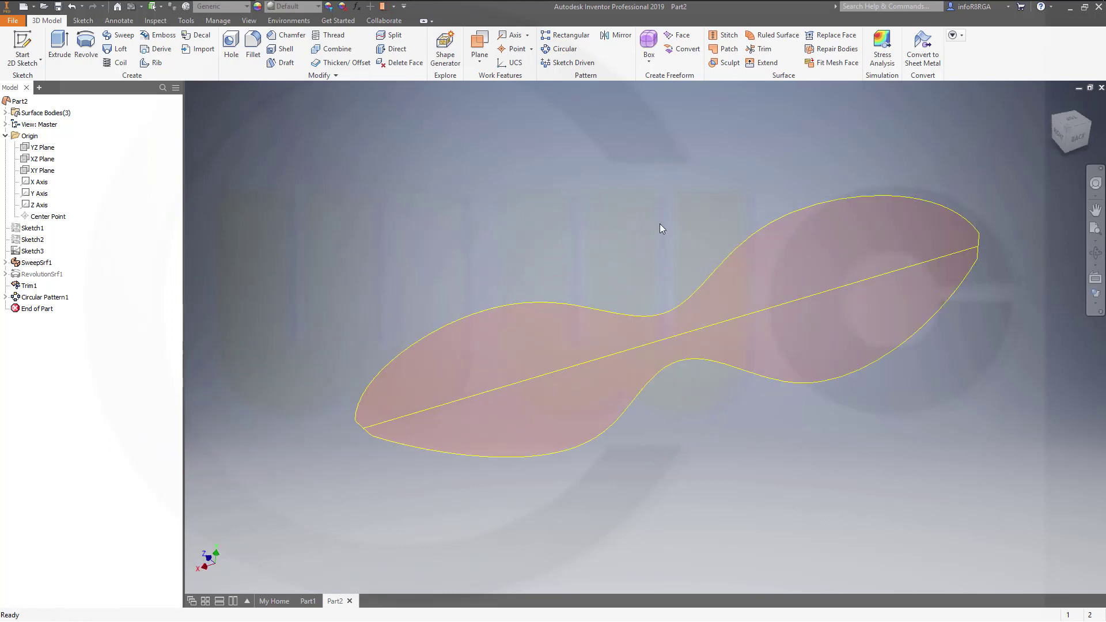
- Select the upper and lower blade surfaces for stitching, then close the tool without applying
{"action": "left_click", "coordinate": [725, 35]}
{"action": "left_click", "coordinate": [453, 336]}
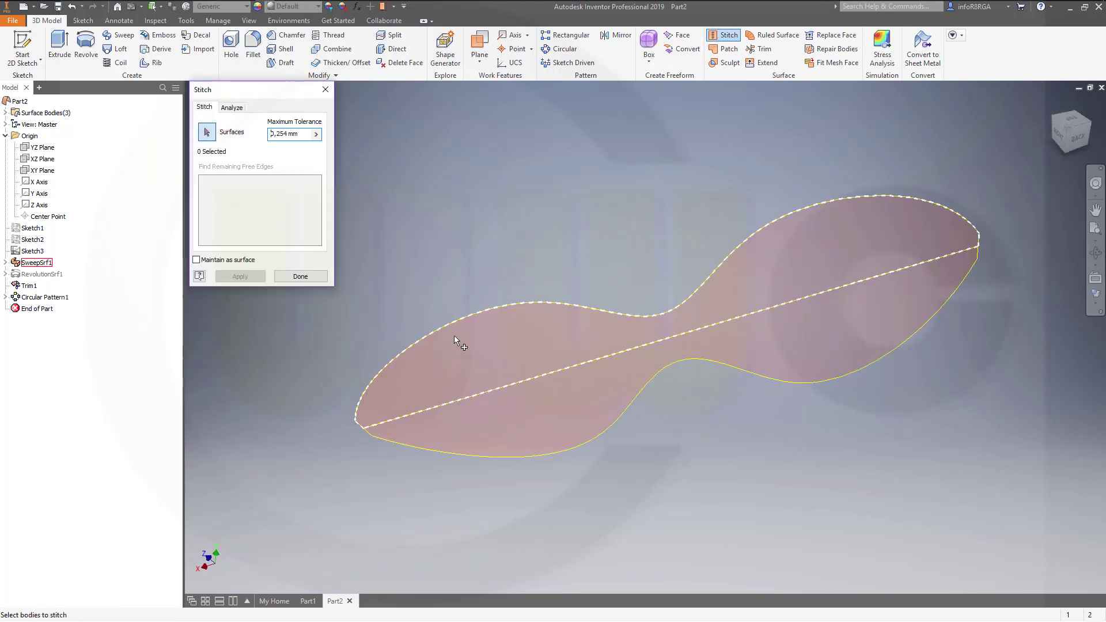
{"action": "left_click", "coordinate": [492, 416]}
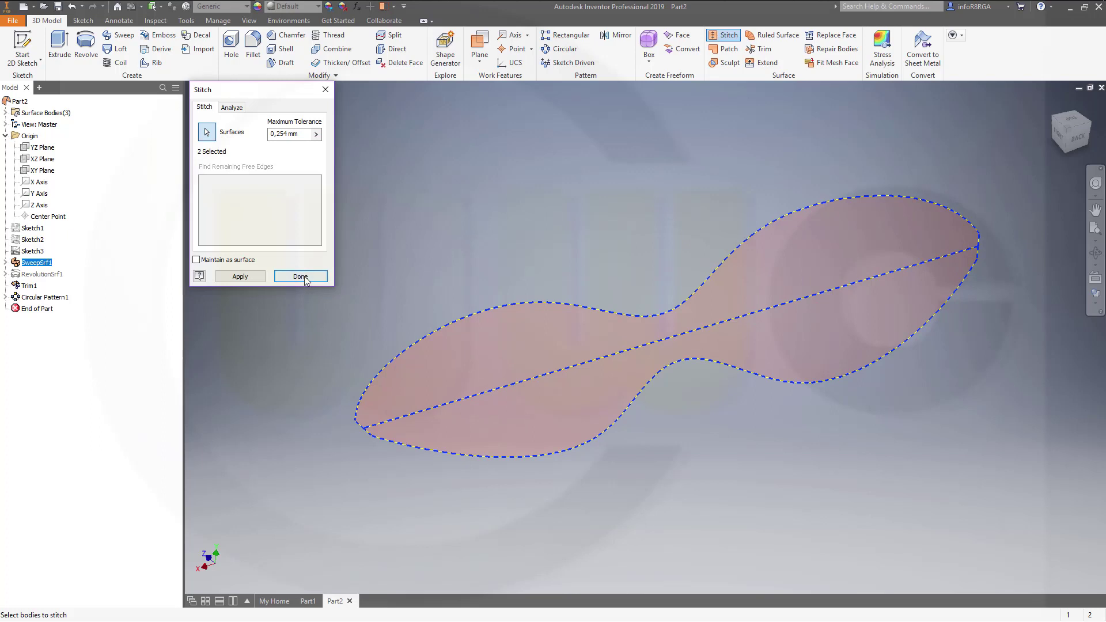
{"action": "left_click", "coordinate": [302, 276]}
{"action": "middle_click_drag", "start_coordinate": [538, 233], "coordinate": [486, 220], "text": "shift"}
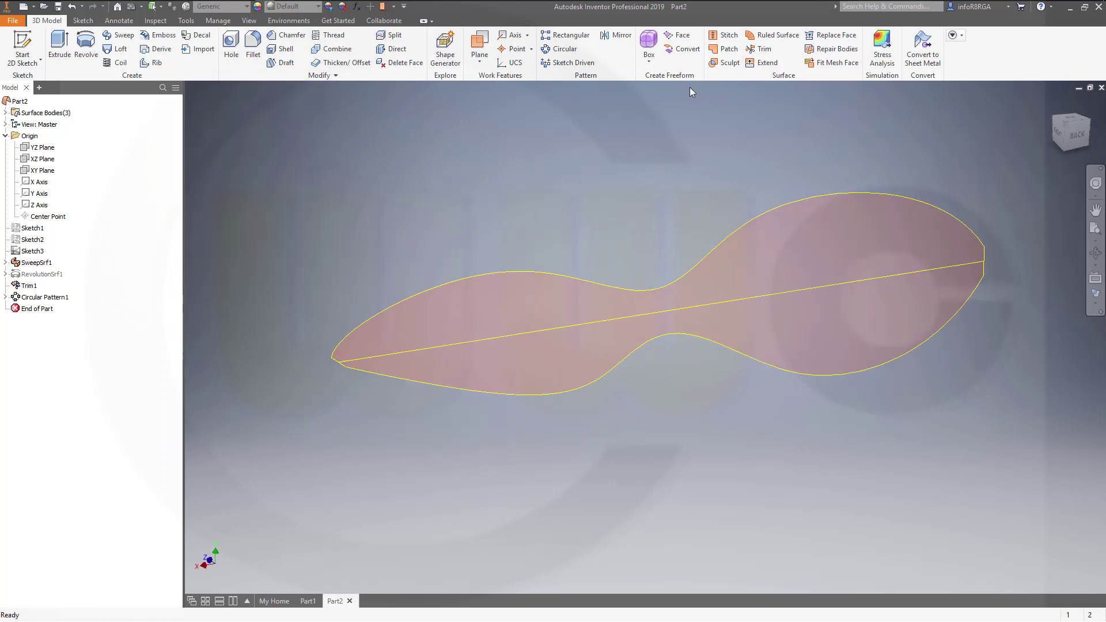
- Reselect both blade surfaces and apply the stitch to create Stitch Surface1
{"action": "left_click", "coordinate": [724, 35]}
{"action": "left_click", "coordinate": [433, 301]}
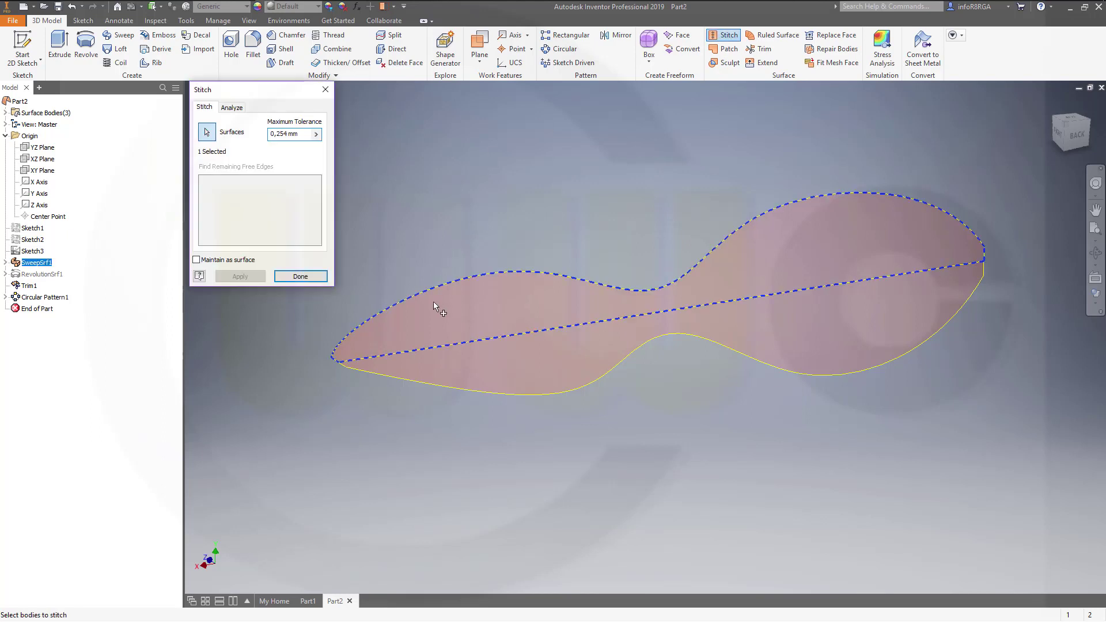
{"action": "left_click", "coordinate": [465, 362]}
{"action": "left_click", "coordinate": [248, 277]}
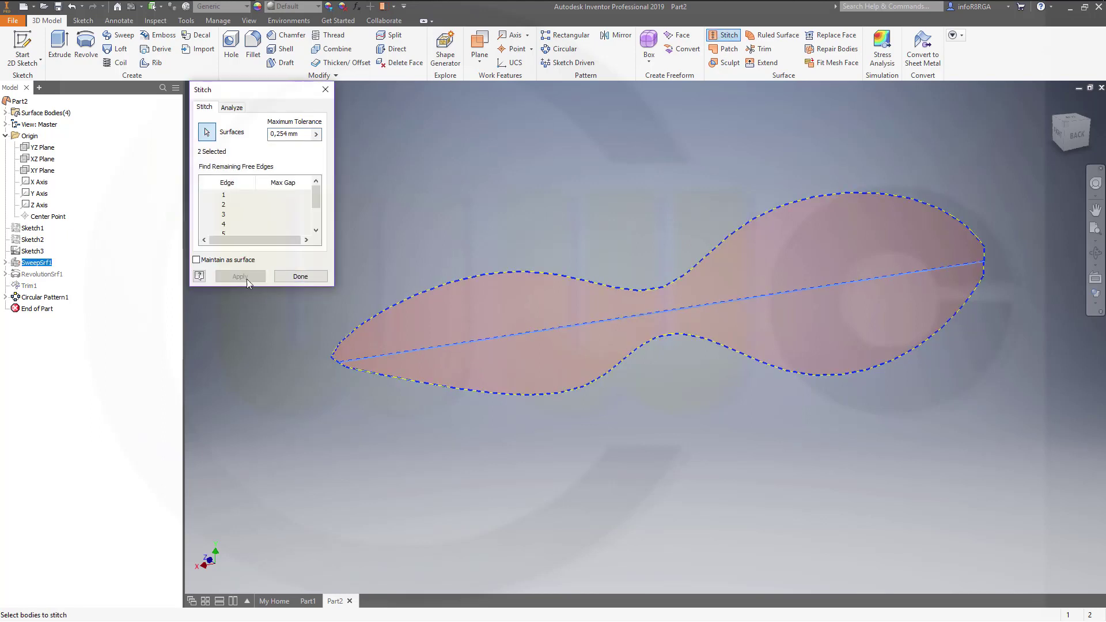
{"action": "left_click", "coordinate": [314, 276]}
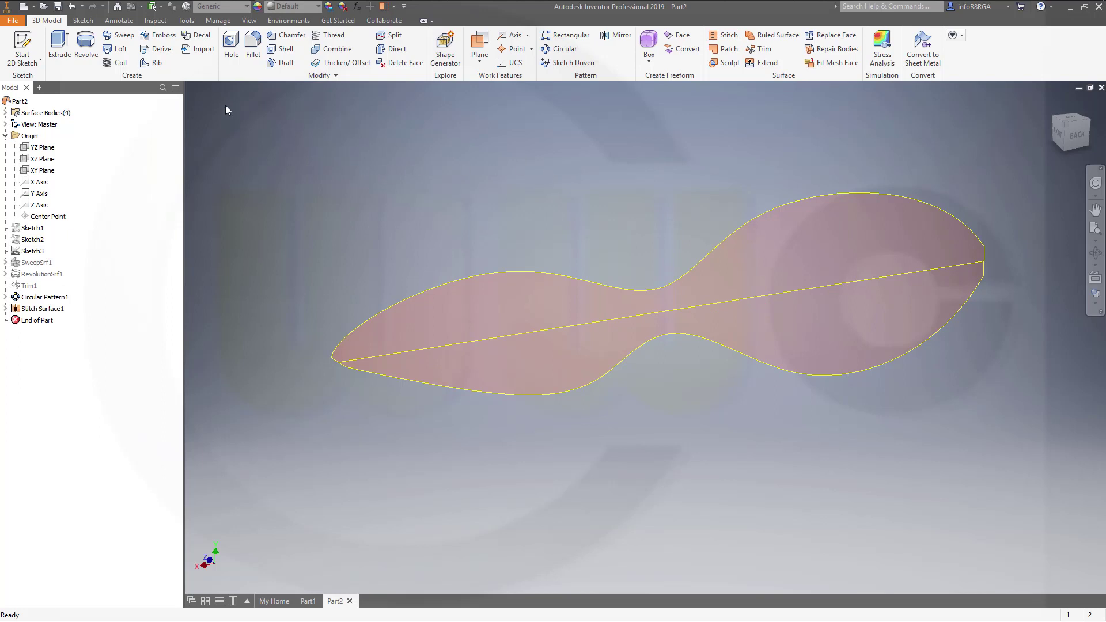
- Thicken the stitched quilt 1 mm symmetrically, creating the solid Thicken1 propeller
{"action": "left_click", "coordinate": [345, 62]}
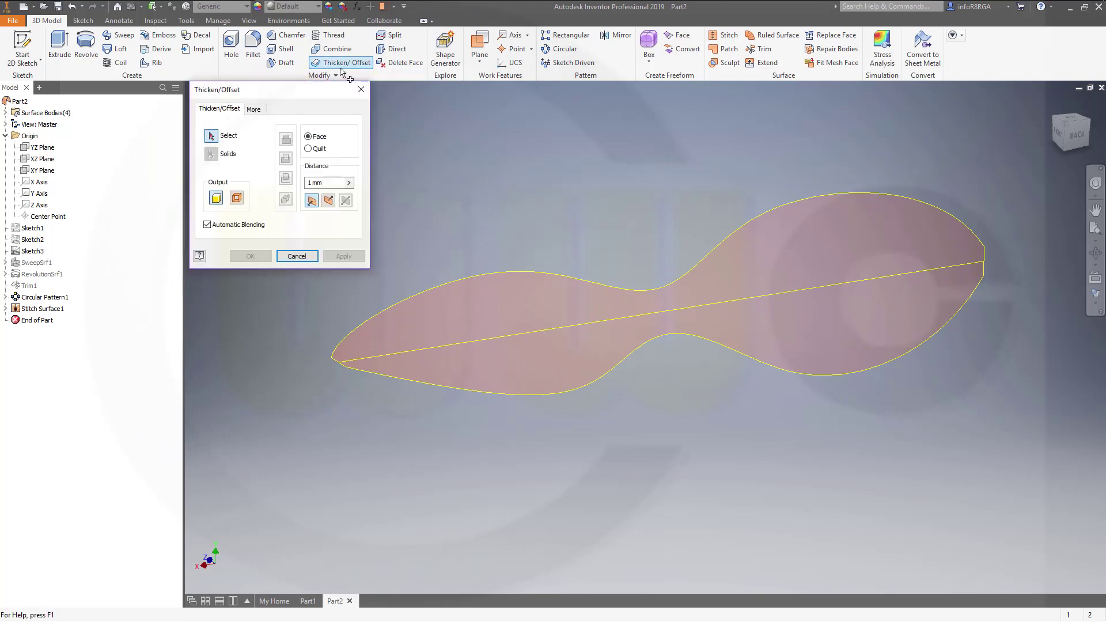
{"action": "left_click", "coordinate": [308, 149]}
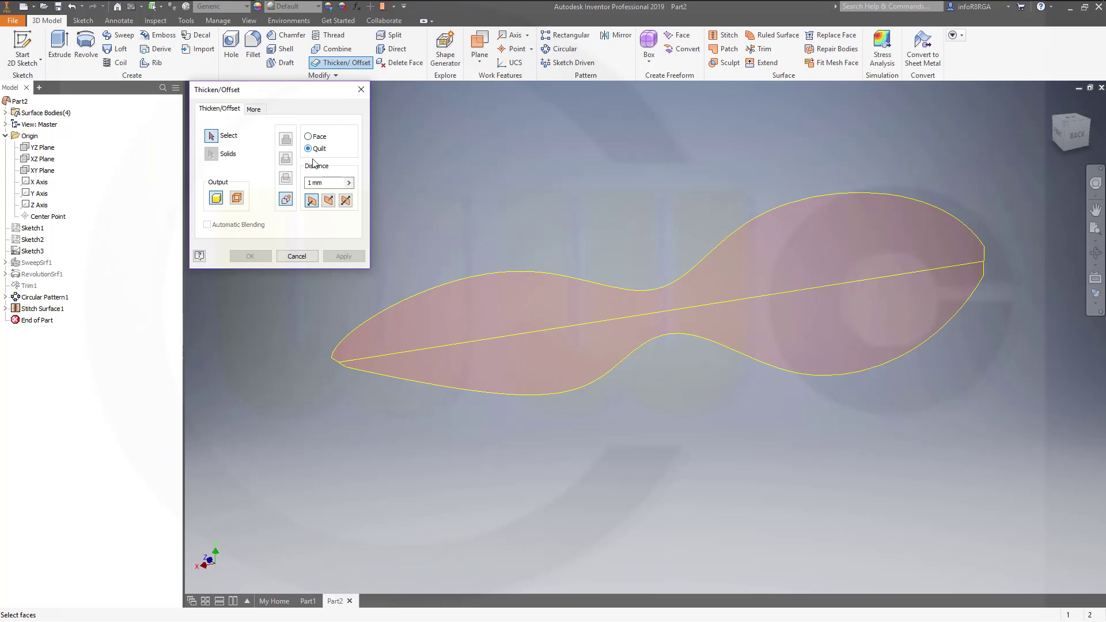
{"action": "left_click", "coordinate": [454, 314]}
{"action": "left_click", "coordinate": [346, 200]}
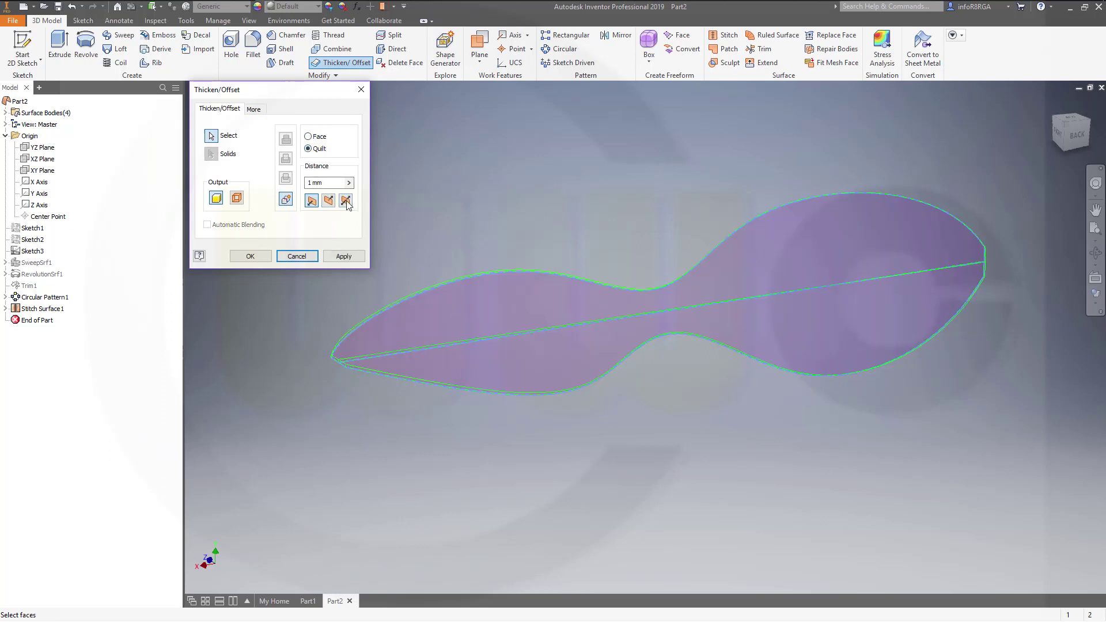
{"action": "left_click", "coordinate": [258, 263]}
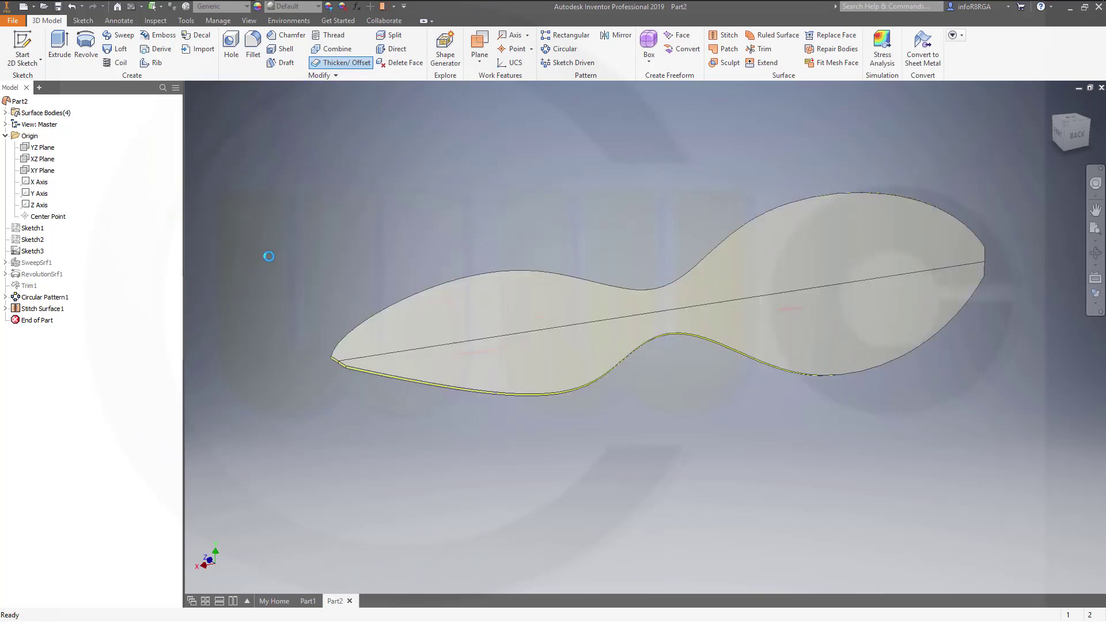
{"action": "mouse_move", "coordinate": [652, 296]}
{"action": "middle_mouse_down", "text": "shift"}
{"action": "mouse_move", "coordinate": [662, 241]}
{"action": "mouse_move", "coordinate": [666, 279]}
{"action": "mouse_move", "coordinate": [635, 294]}
{"action": "middle_mouse_up", "text": "shift"}
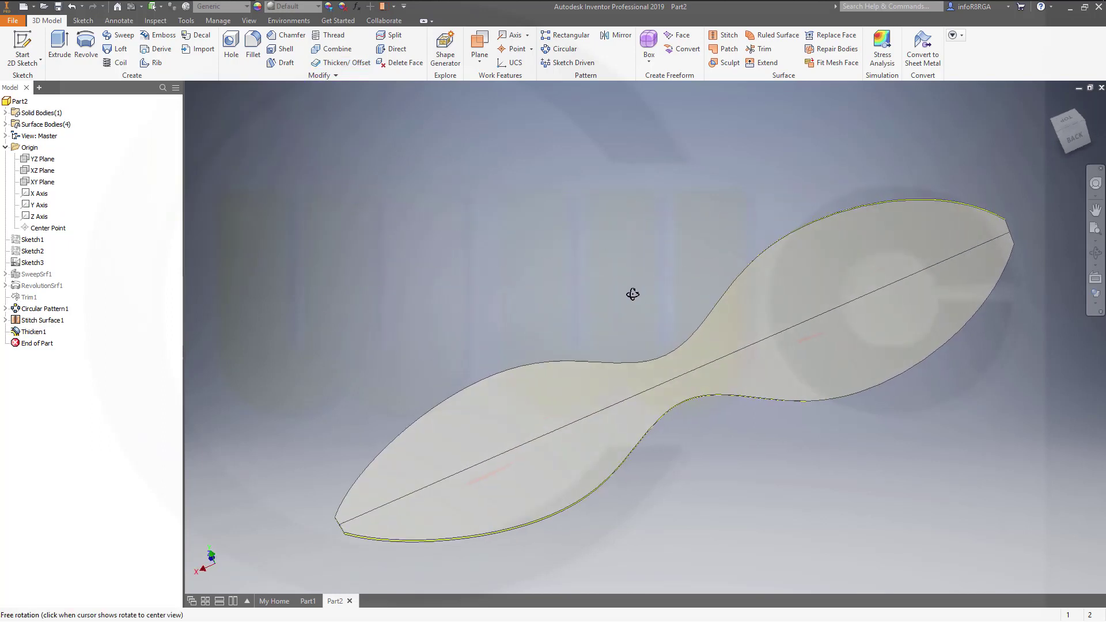
{"action": "middle_click_drag", "start_coordinate": [720, 434], "coordinate": [723, 375]}
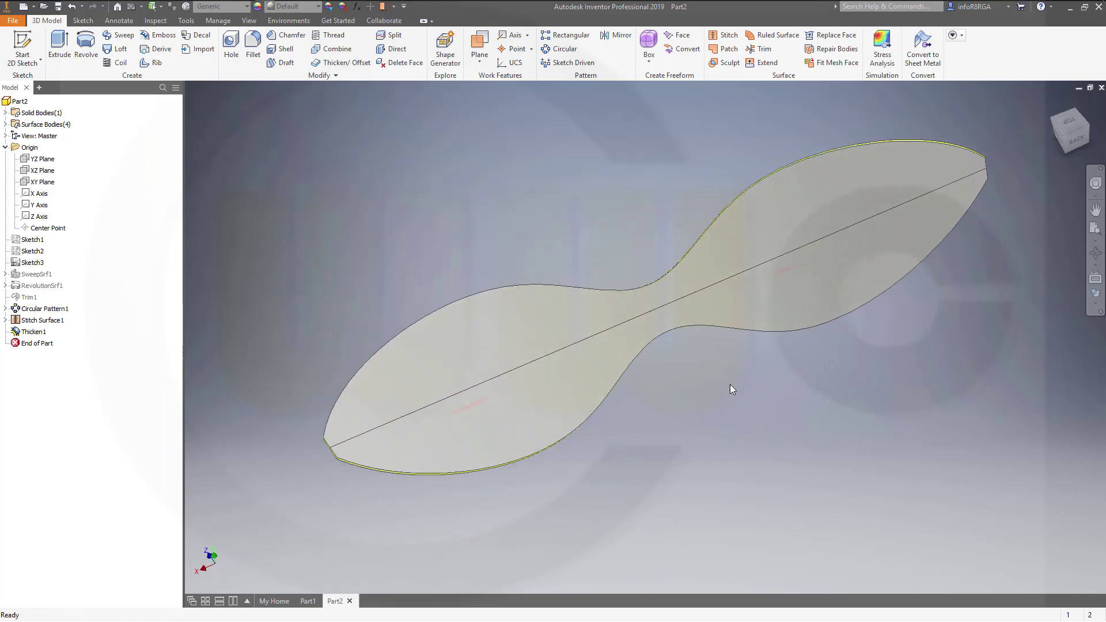